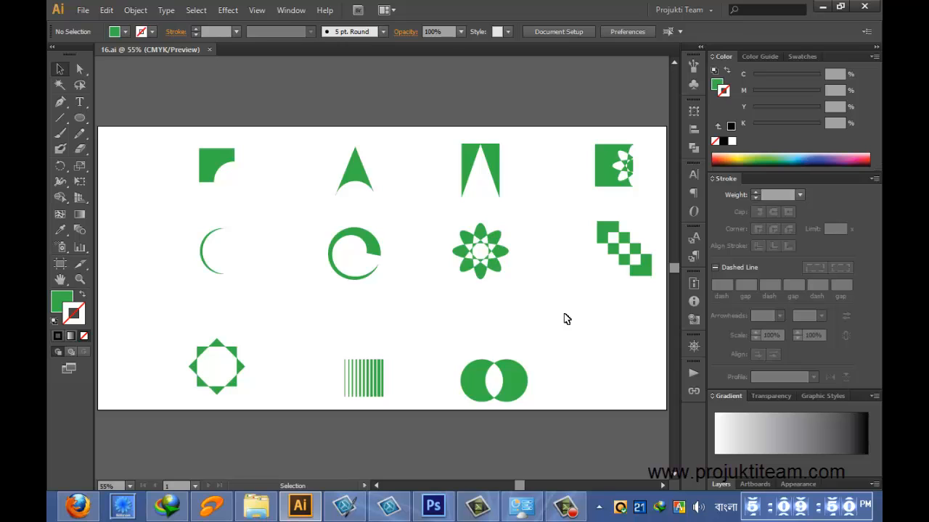
Step: Create a new one-artboard CMYK document measuring 1584 by 792 pt and fit the artboard in the window
key("a")
key("ctrl+n")
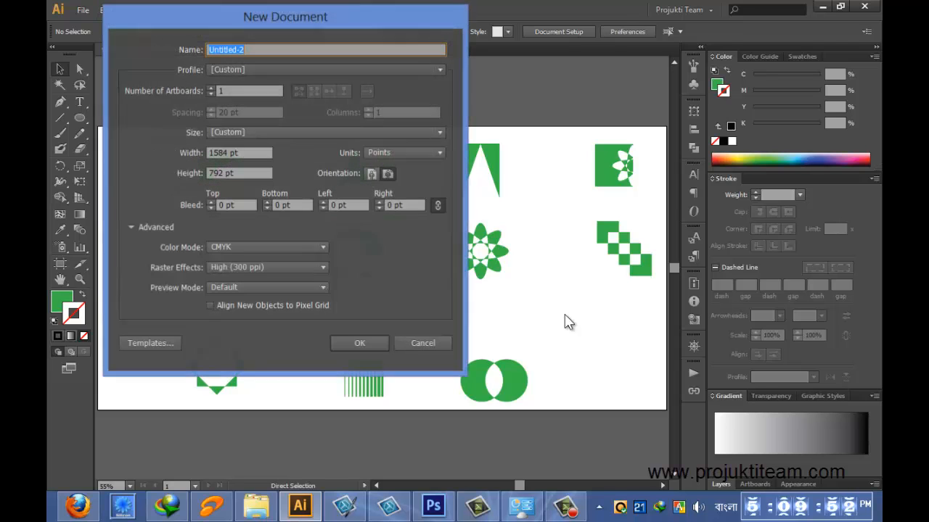
left_click(354, 342)
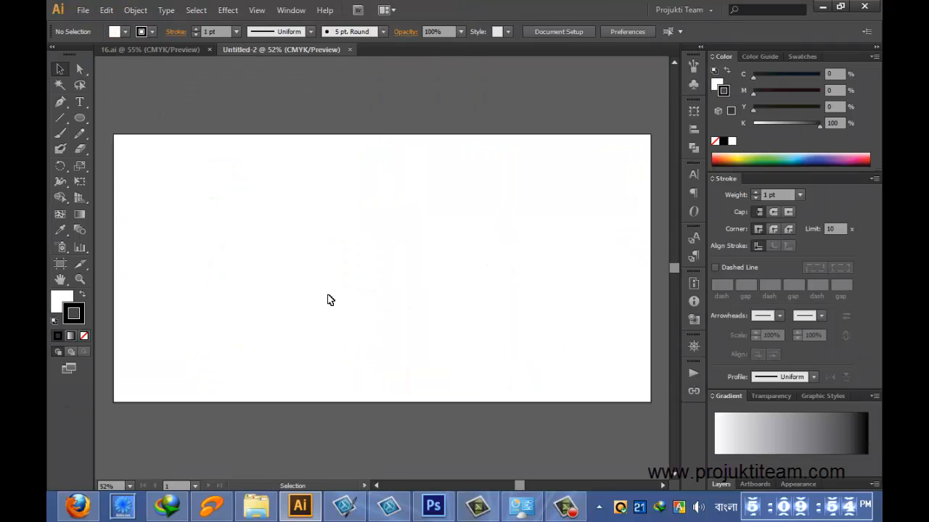
key("ctrl+0")
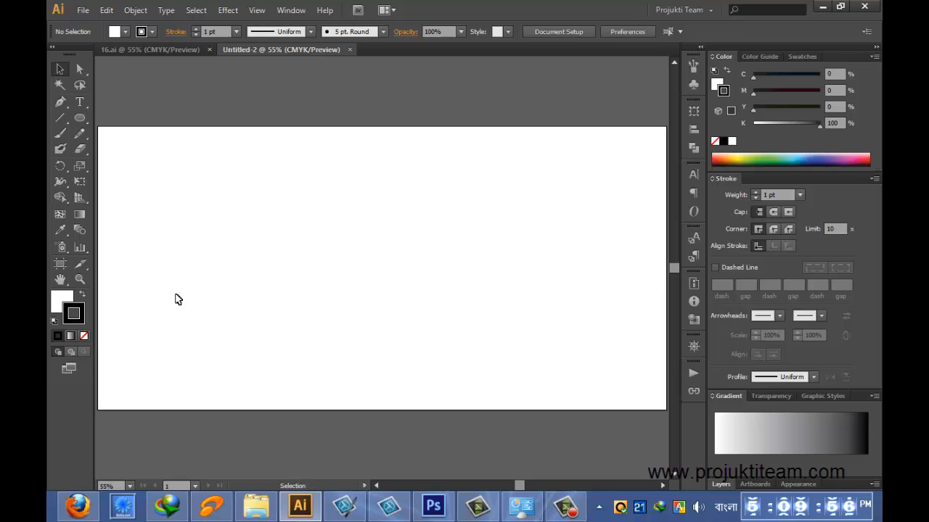
Step: Detach the shape tools as a floating palette and draw a square near the artboard's upper-left corner
left_click(80, 279)
left_click_drag(126, 145, 241, 228)
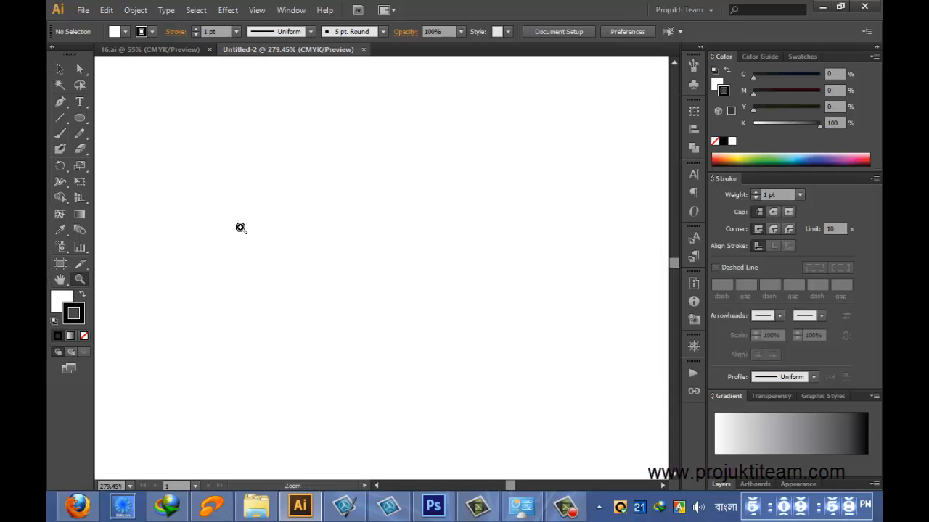
left_click_drag(138, 129, 302, 267)
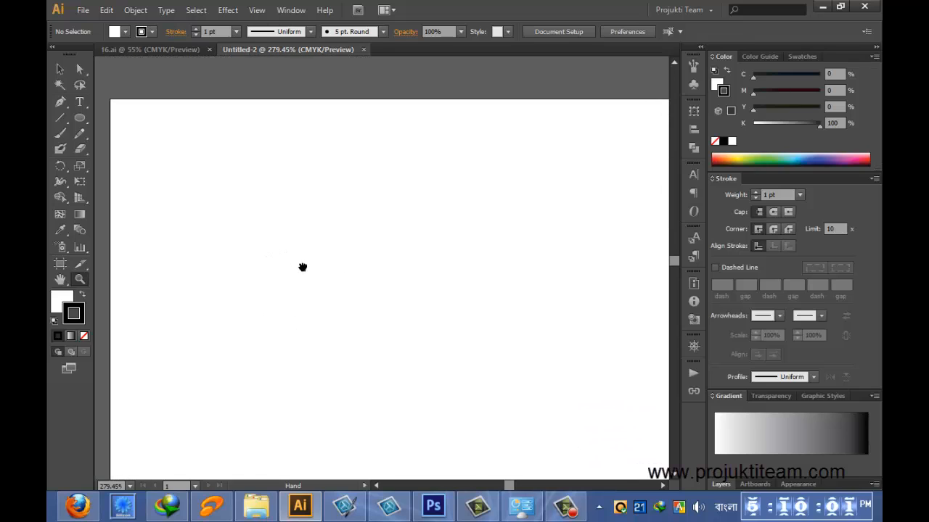
left_click(84, 117)
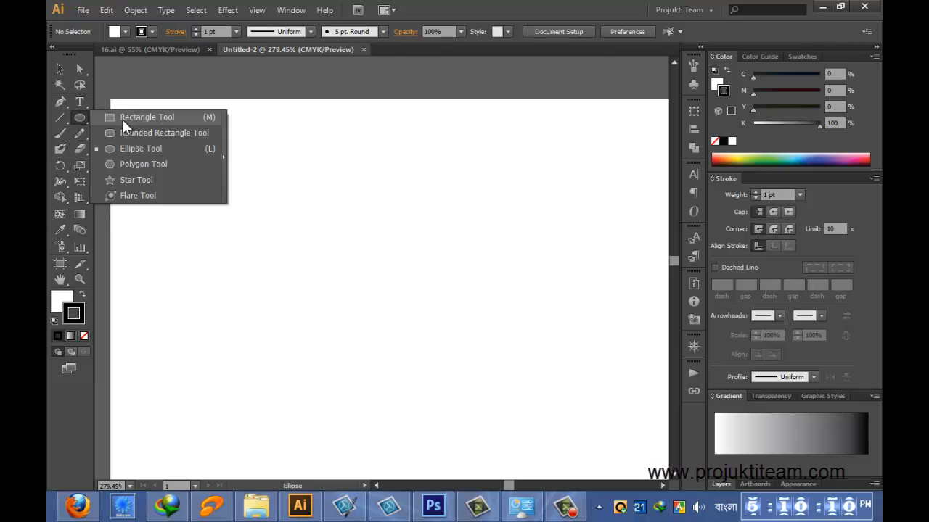
left_click(224, 160)
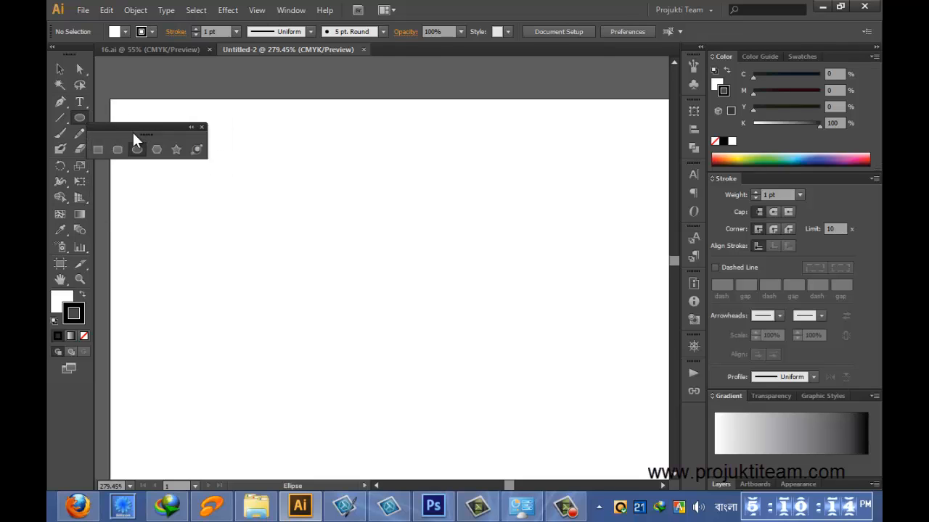
left_click_drag(135, 134, 191, 69)
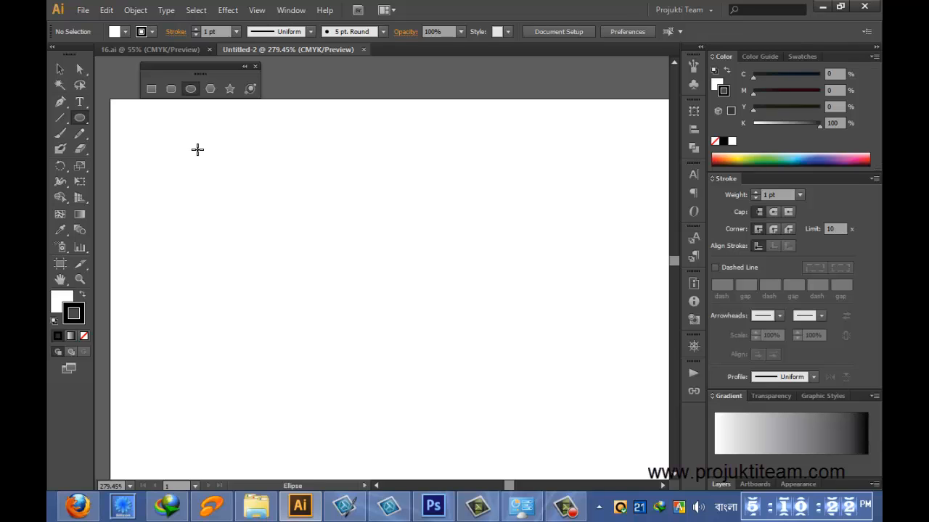
left_click(151, 89)
left_click_drag(136, 129, 205, 202)
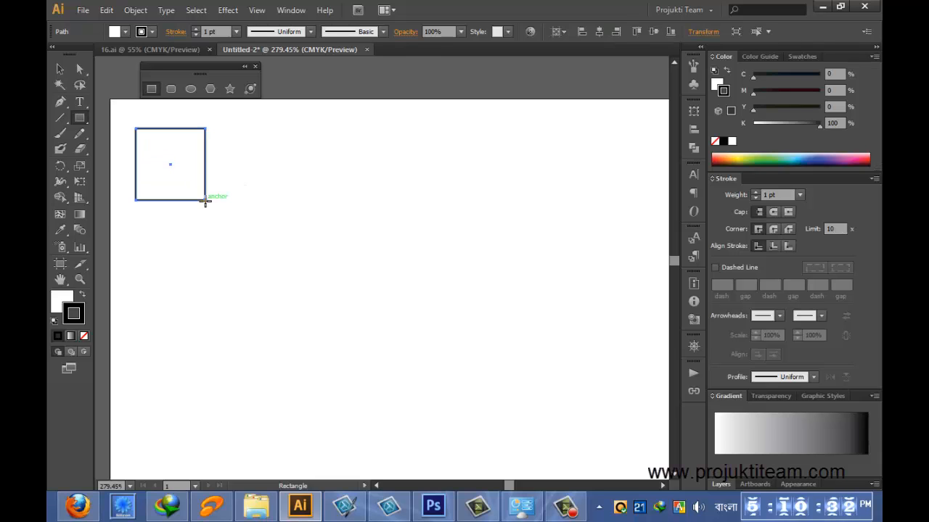
Step: Remove the square's stroke and fill it with the green swatch C=85 M=10 Y=100 K=10
left_click(152, 31)
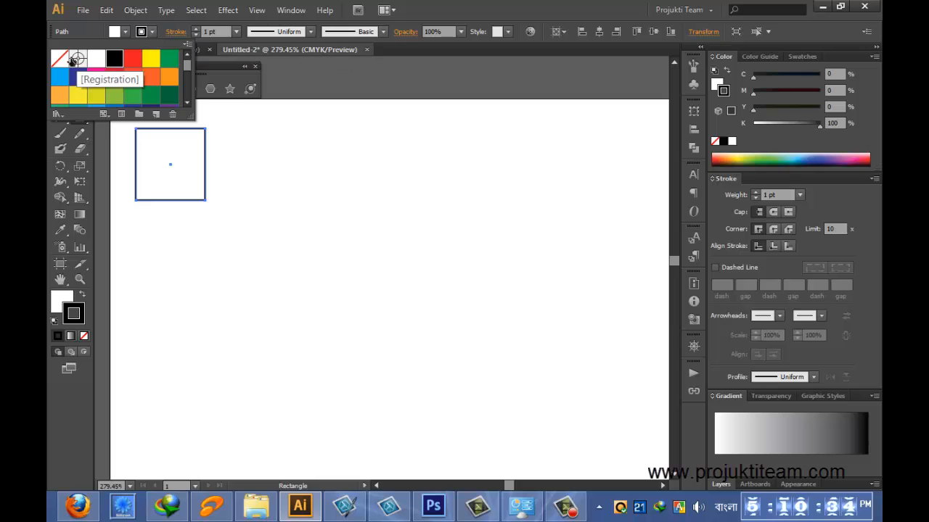
left_click(59, 58)
left_click(126, 33)
left_click(126, 32)
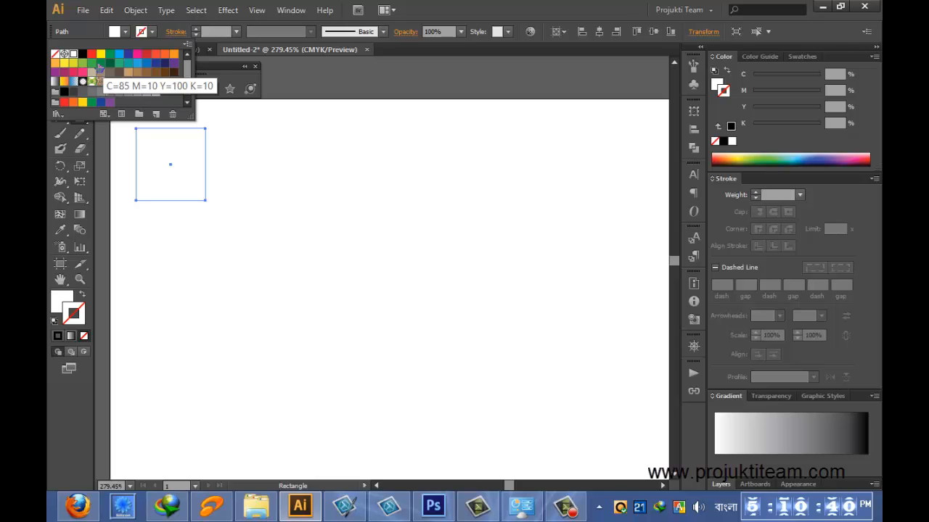
left_click(100, 65)
left_click(125, 31)
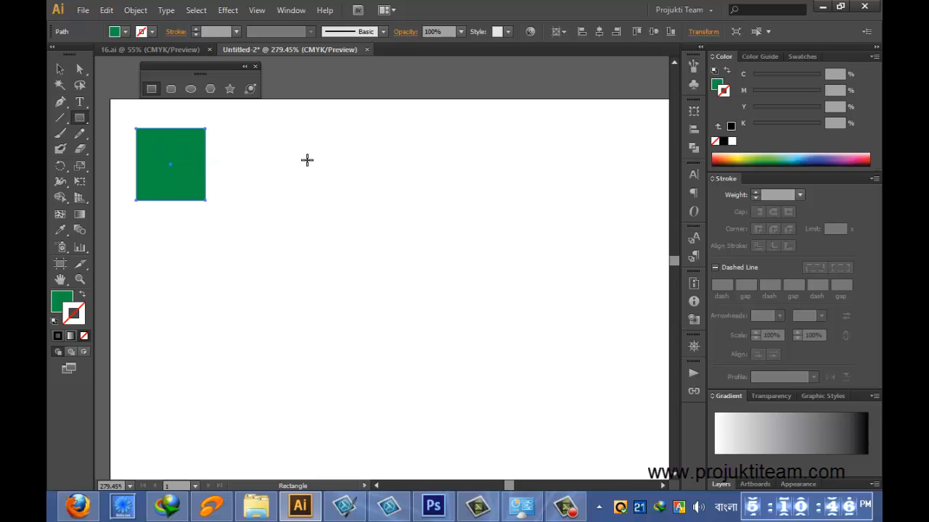
Step: Draw a circle about as wide as the square, overlapping the square's lower-right corner
left_click(191, 89)
left_click_drag(173, 165, 219, 224)
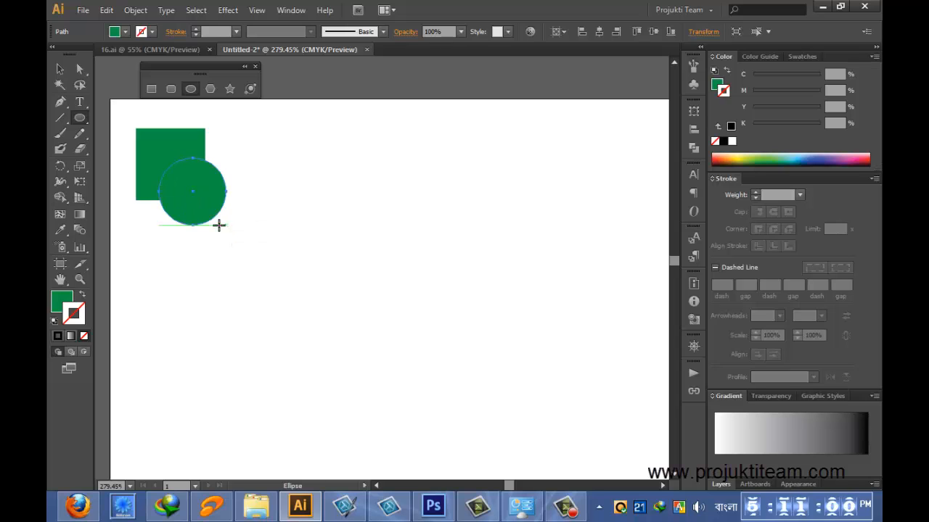
left_click(59, 69)
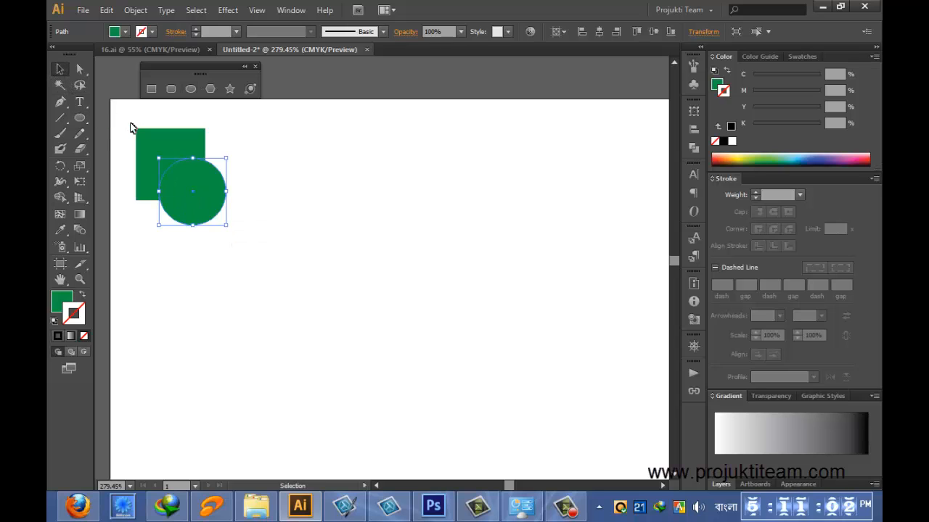
Step: Cut the circle out of the square with Pathfinder Minus Front and hide the Pathfinder options
left_click_drag(125, 121, 250, 228)
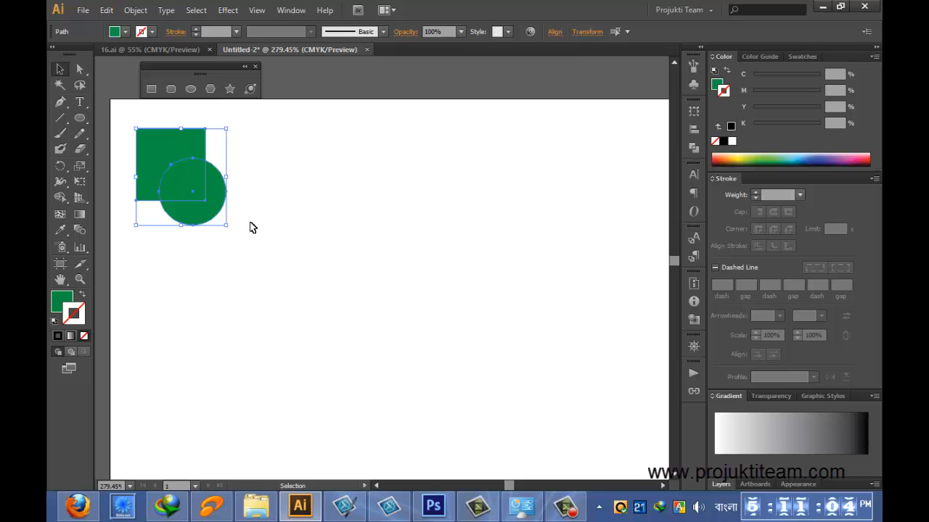
left_click(291, 10)
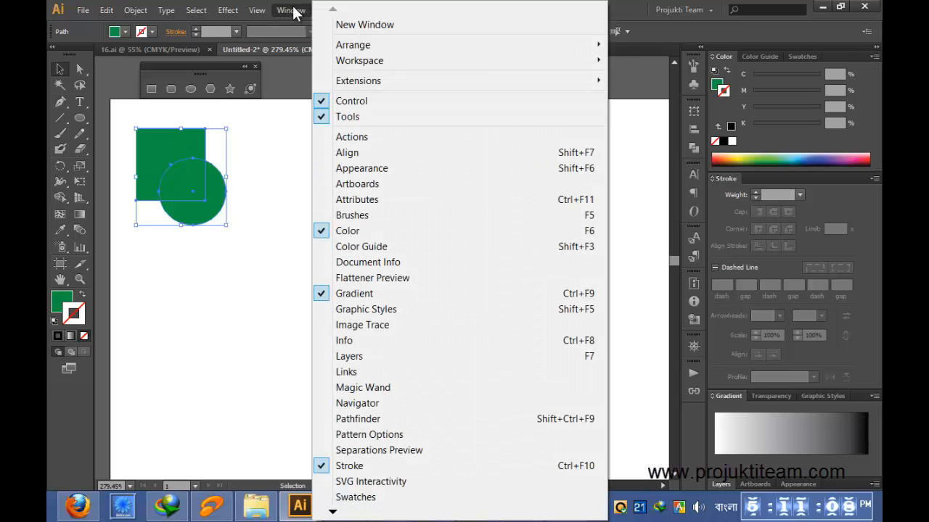
left_click(372, 421)
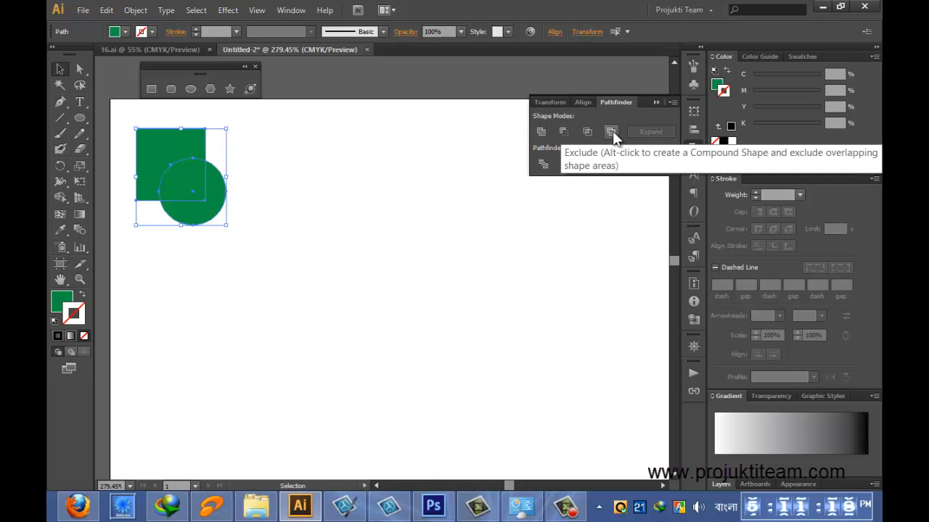
left_click(567, 133)
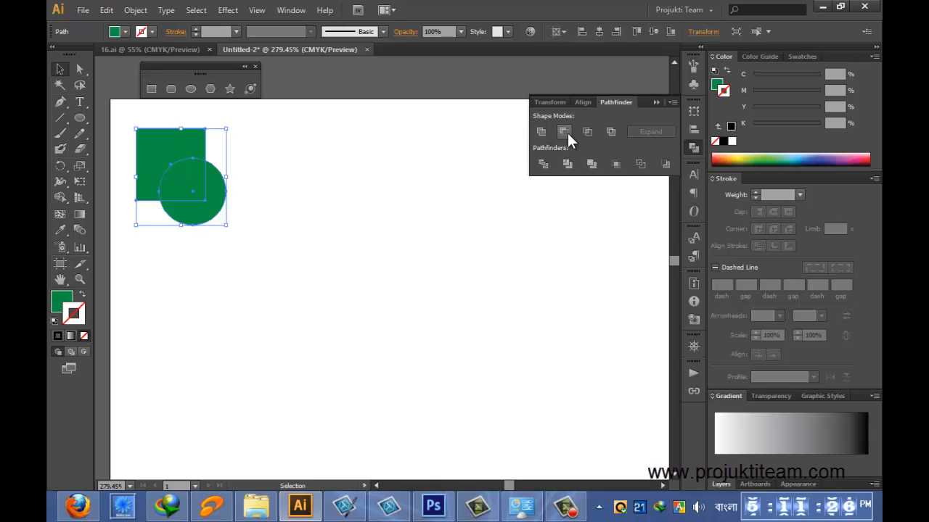
left_click(285, 238)
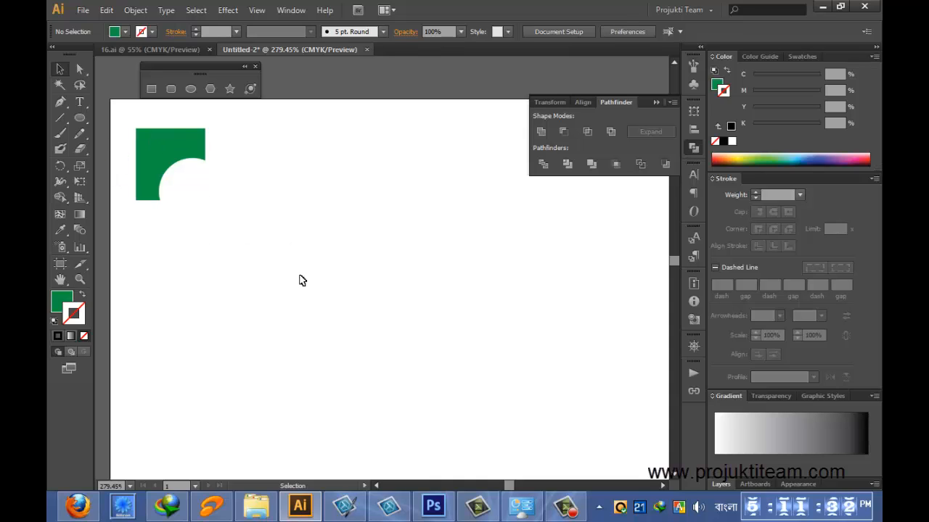
key("ctrl+shift+F9")
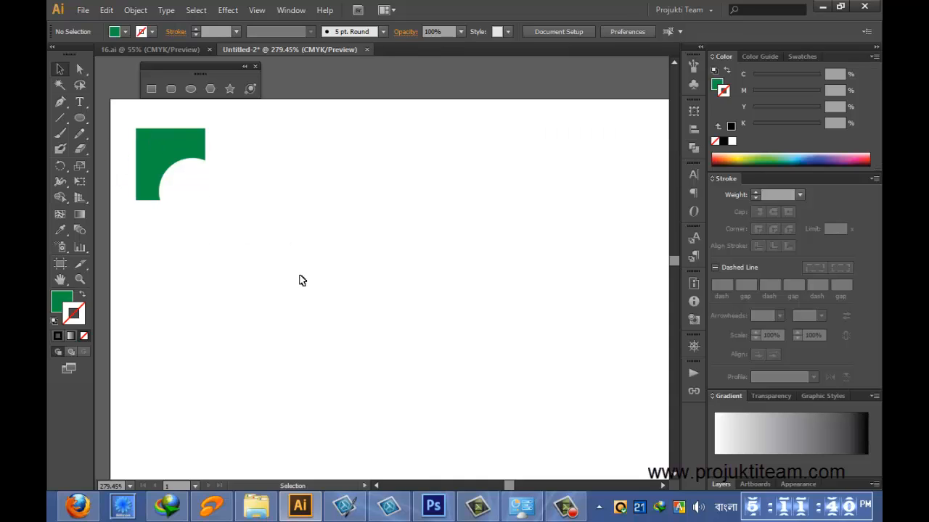
Step: Draw an upright triangle to the right of the cut square with the Polygon tool, reducing the sides to three
left_click(214, 100)
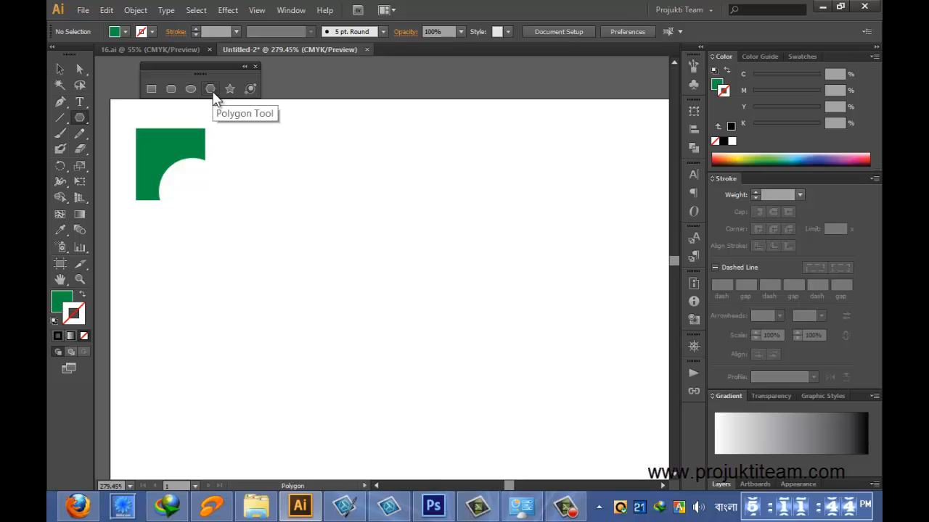
left_click_drag(323, 141, 303, 104)
key("Up")
key("Up")
key("Down")
key("Down")
key("Up")
key("Up")
key("Up")
key("Up")
key("Up")
key("Up")
key("Up")
key("Up")
key("Up")
key("Up")
key("Up")
key("Up")
key("Up")
key("Up")
key("Up")
key("Up")
key("Up")
key("Down")
key("Down")
key("Down")
key("Down")
key("Down")
key("Down")
key("Down")
key("Down")
key("Down")
key("Down")
key("Down")
key("Down")
key("Down")
key("Down")
key("Down")
key("Down")
key("Down")
key("Up")
key("Down")
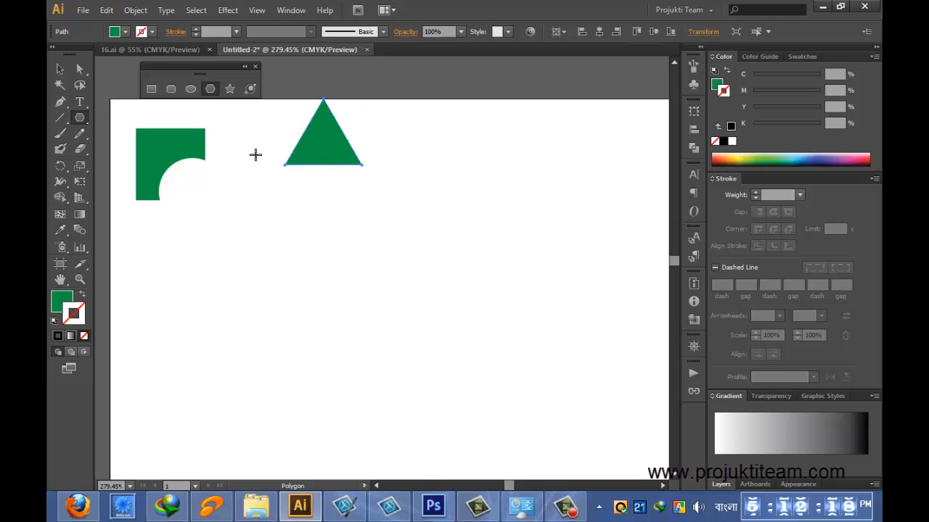
Step: Move the triangle down to line up with the cut square and narrow it from its left side
key("v")
left_click_drag(339, 156, 334, 181)
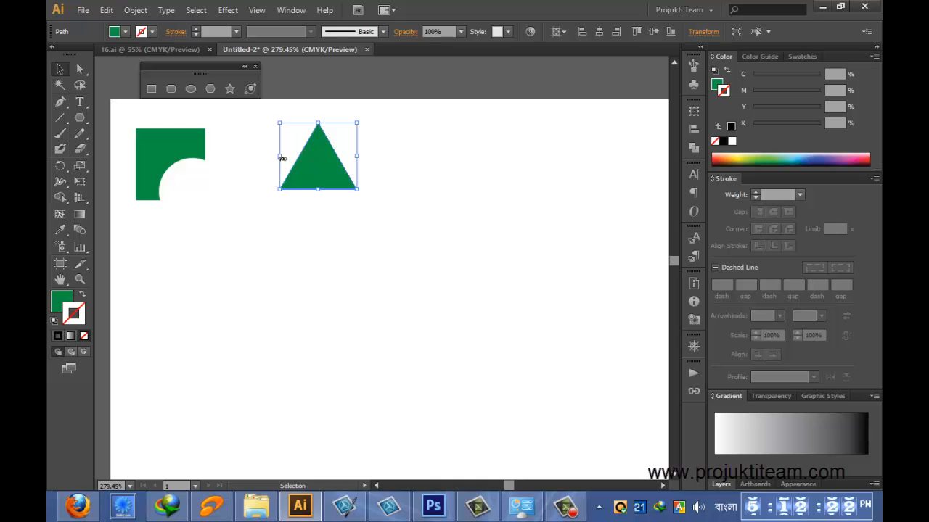
left_click_drag(281, 157, 302, 157)
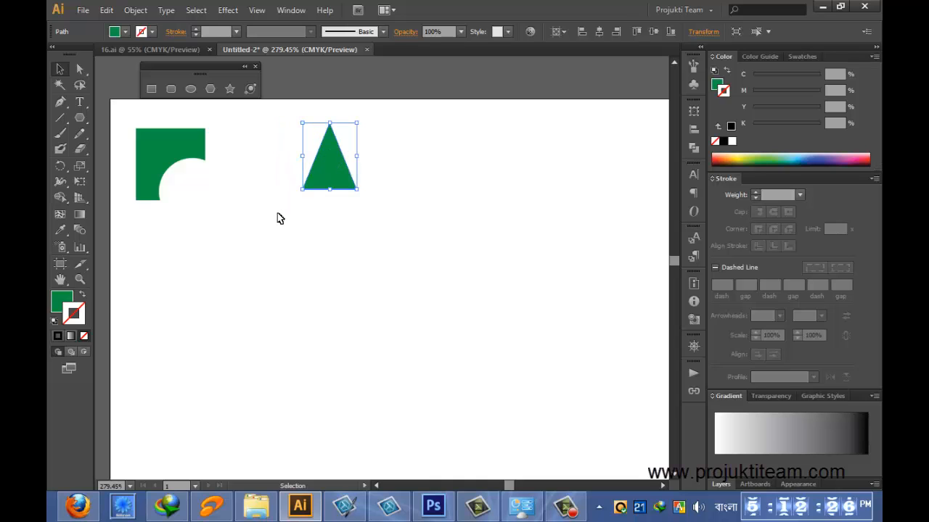
Step: Draw a circle as wide as the triangle, covering the triangle's base
left_click(190, 89)
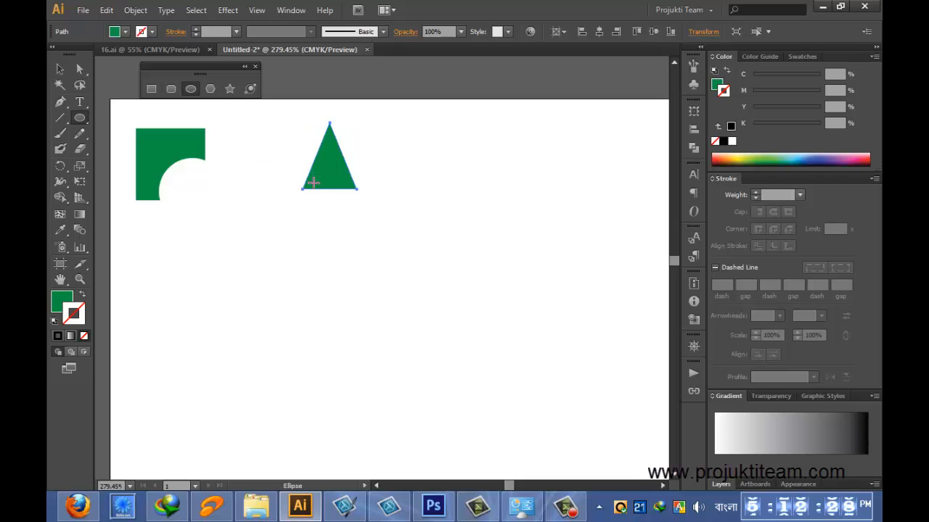
left_click_drag(313, 183, 356, 219)
left_click(60, 69)
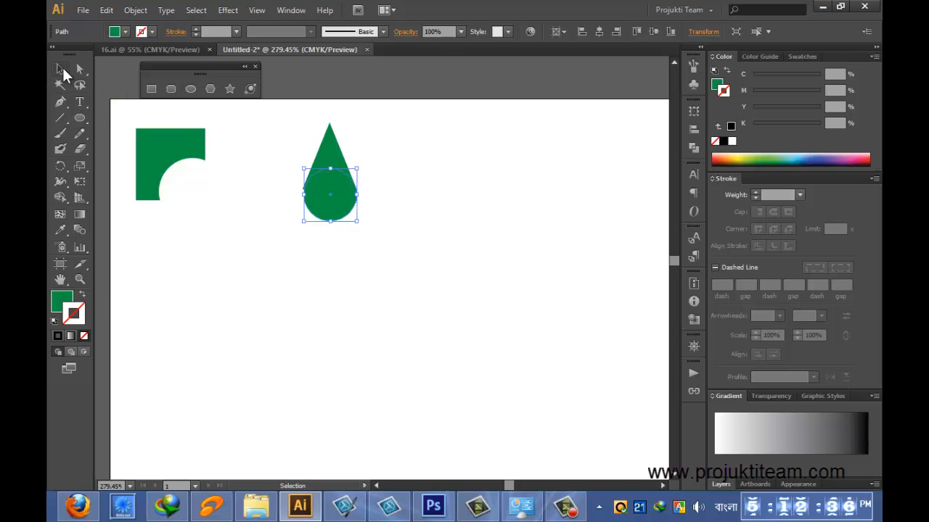
Step: Float the Pathfinder options separately and subtract the circle from the narrow triangle with Minus Front
left_click_drag(287, 133, 409, 237)
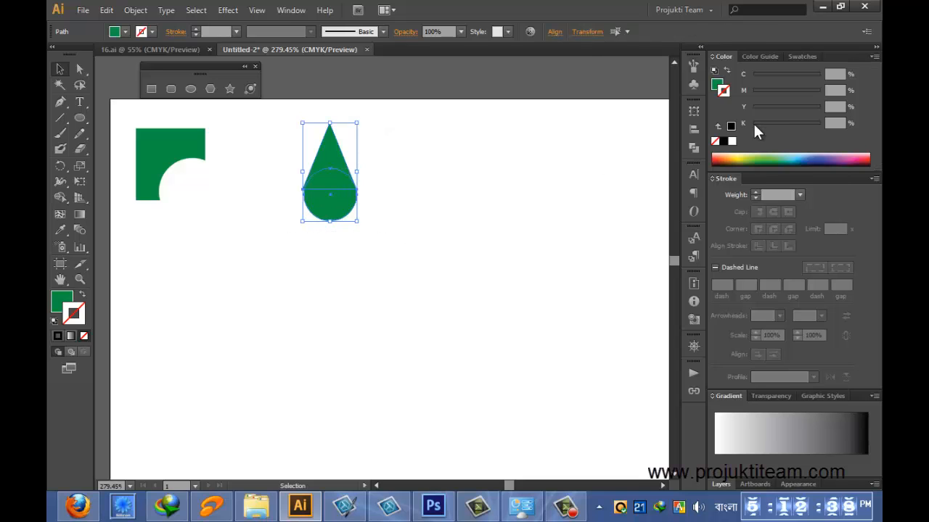
left_click(691, 147)
left_click_drag(613, 101, 546, 81)
left_click(657, 102)
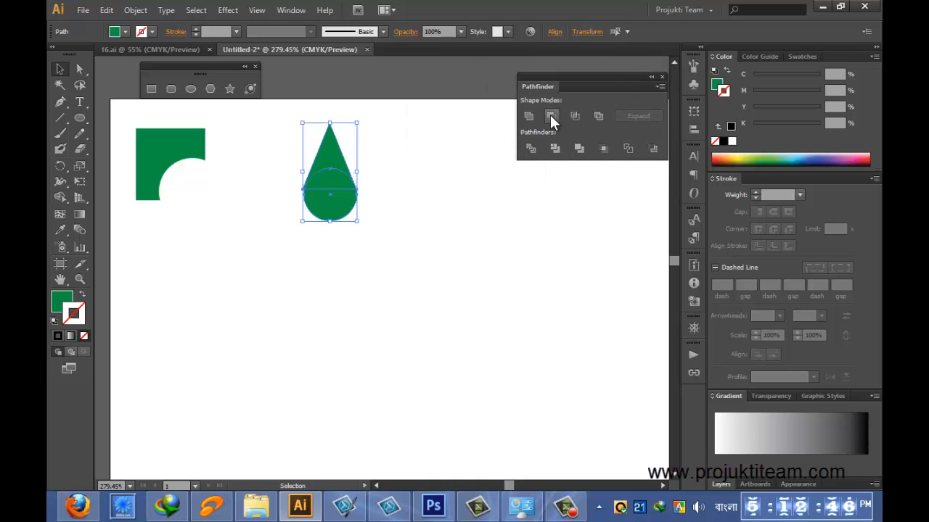
left_click(550, 116)
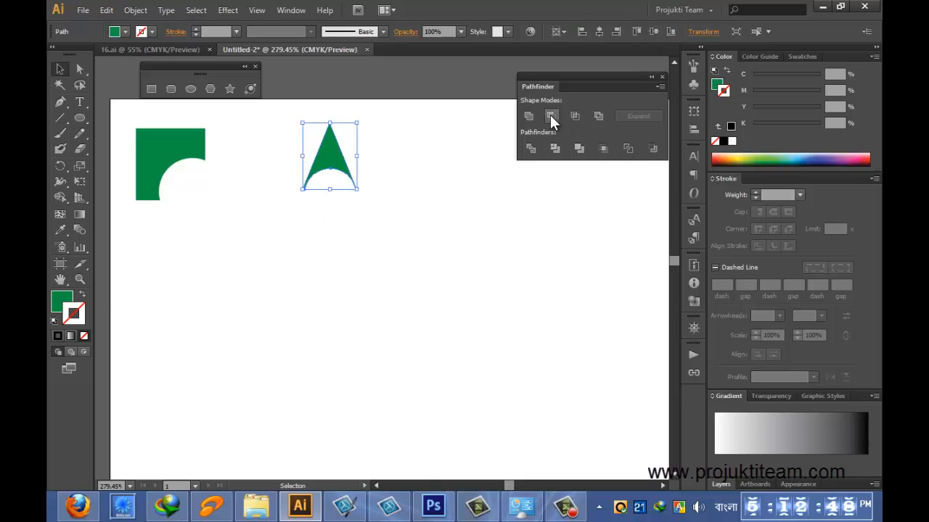
left_click(315, 282)
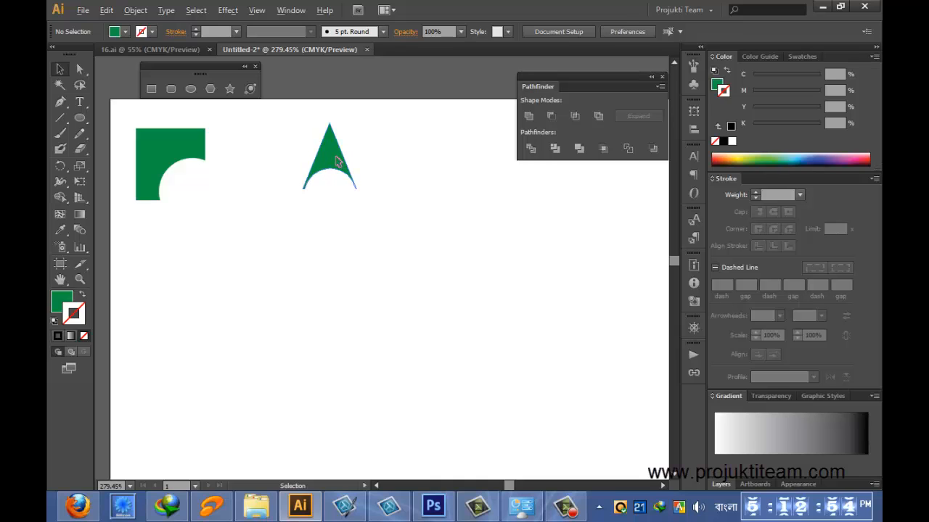
Step: Duplicate the arrowhead shape slightly to its right so the two overlap, and delete the copy
left_click_drag(335, 160, 361, 159)
left_click(383, 263)
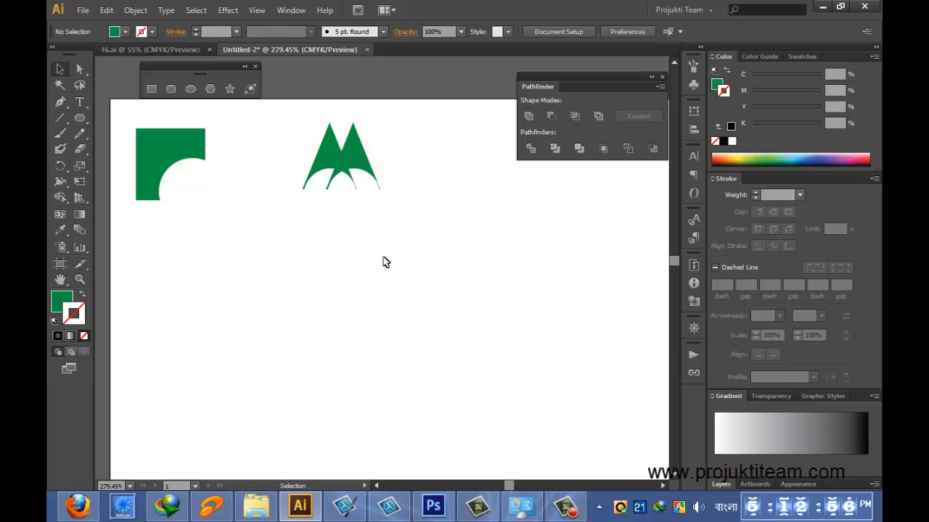
left_click(357, 163)
key("Delete")
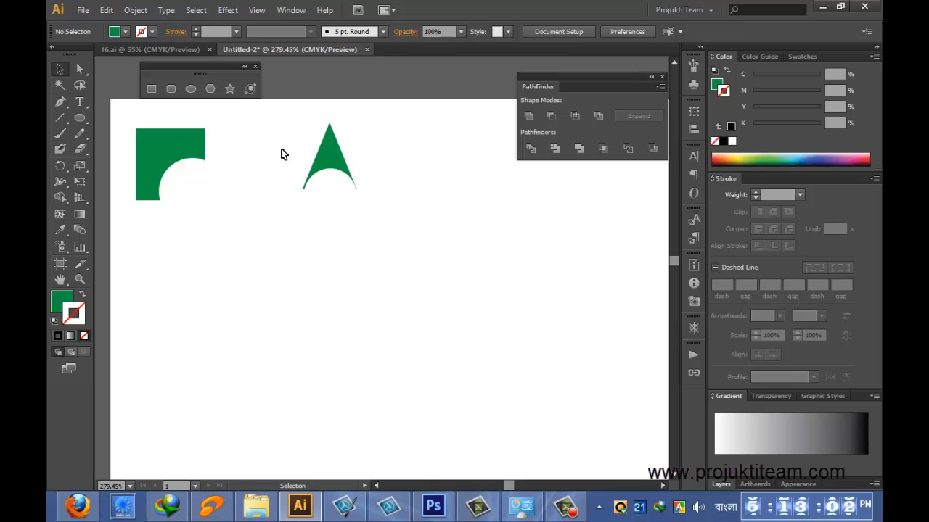
Step: Draw a larger upright triangle to the right of the arrowhead shape with the Polygon tool
left_click(210, 88)
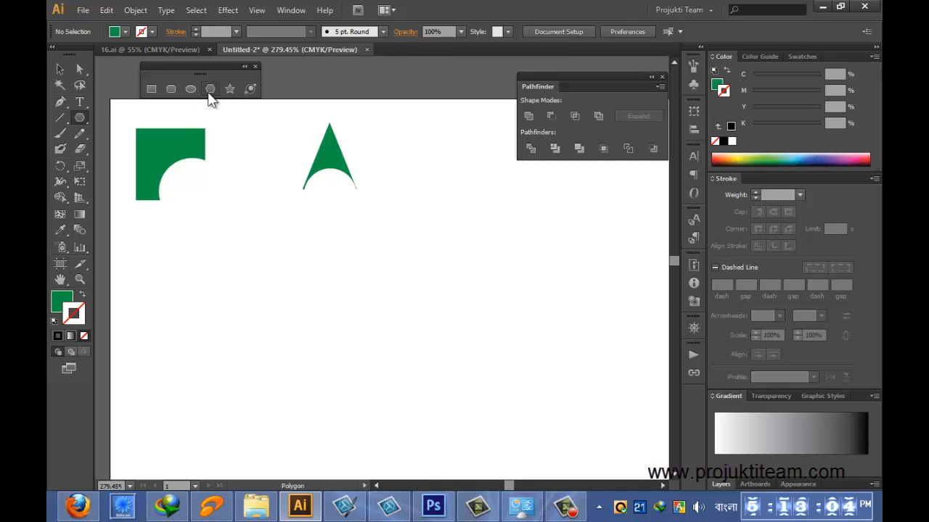
left_click_drag(419, 129, 508, 172)
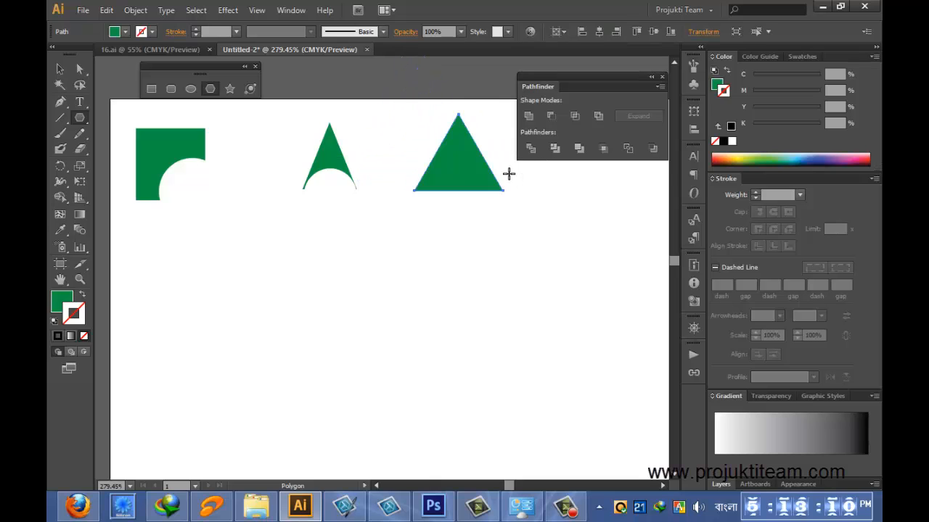
left_click(59, 68)
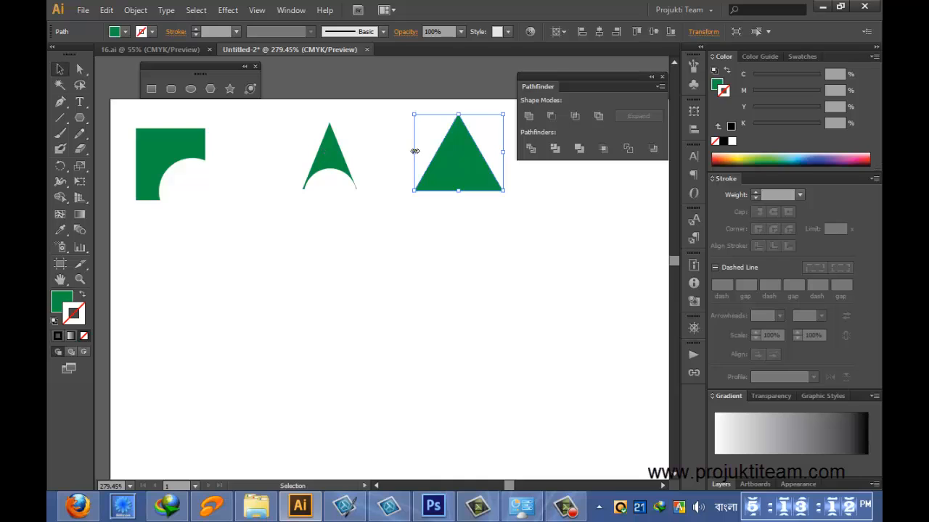
Step: Narrow the new triangle from its left side and move the floating Pathfinder options below the notched square
left_click_drag(414, 152, 442, 151)
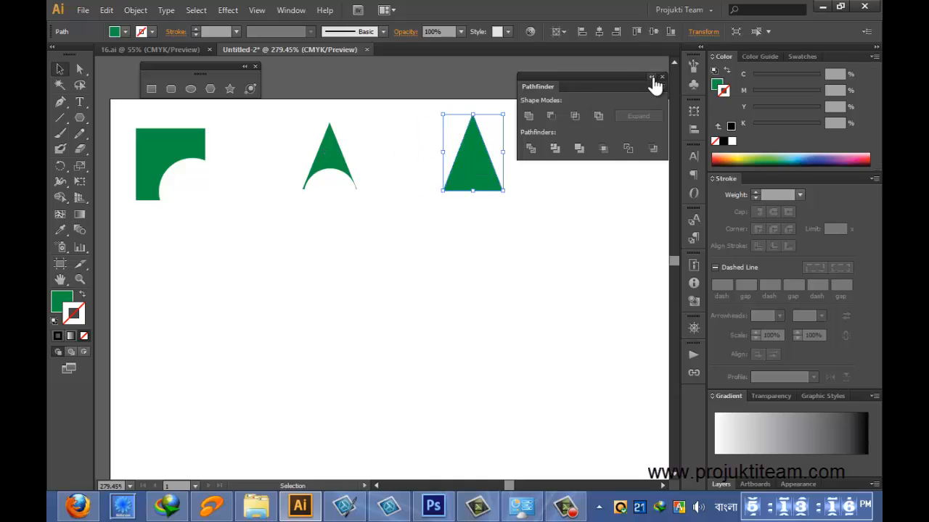
left_click_drag(585, 85, 660, 86)
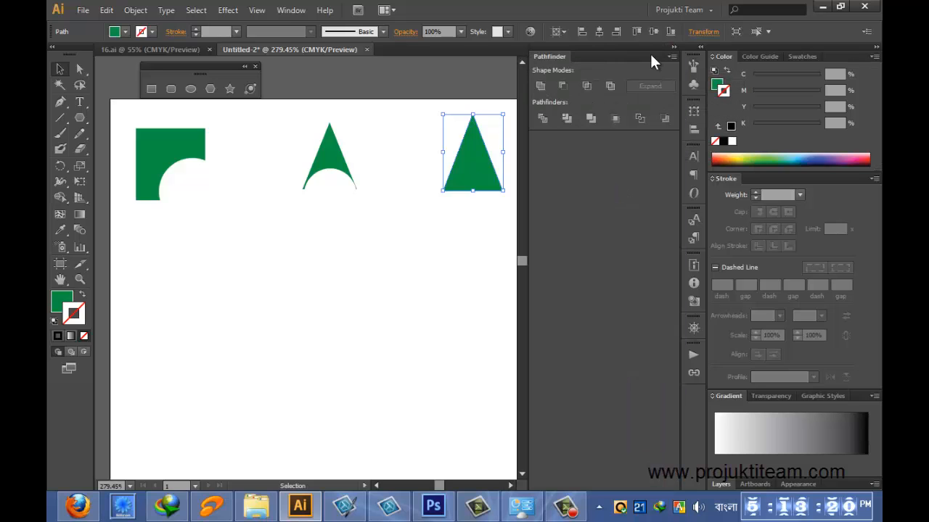
left_click_drag(537, 65, 420, 69)
left_click_drag(358, 71, 170, 271)
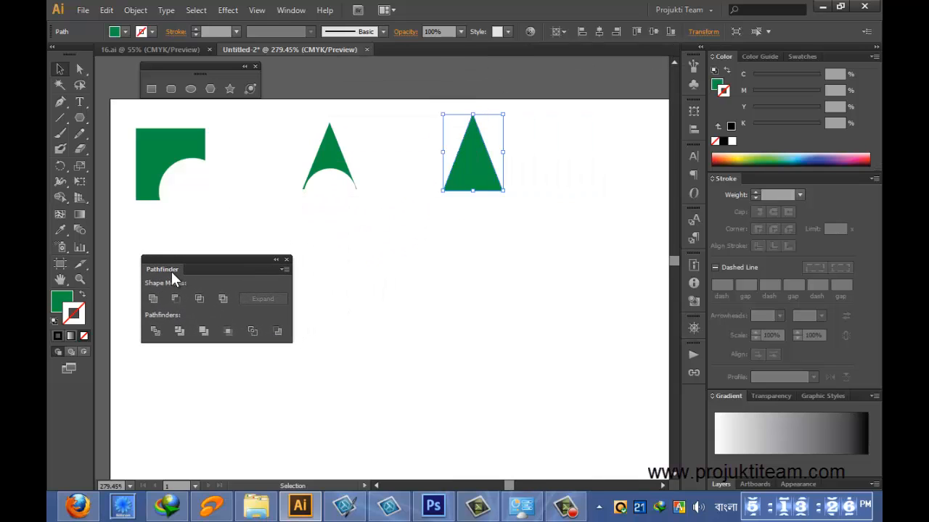
Step: Draw a rectangle as tall as the narrow triangle to its right, and move the triangle onto the rectangle's centre
left_click(149, 90)
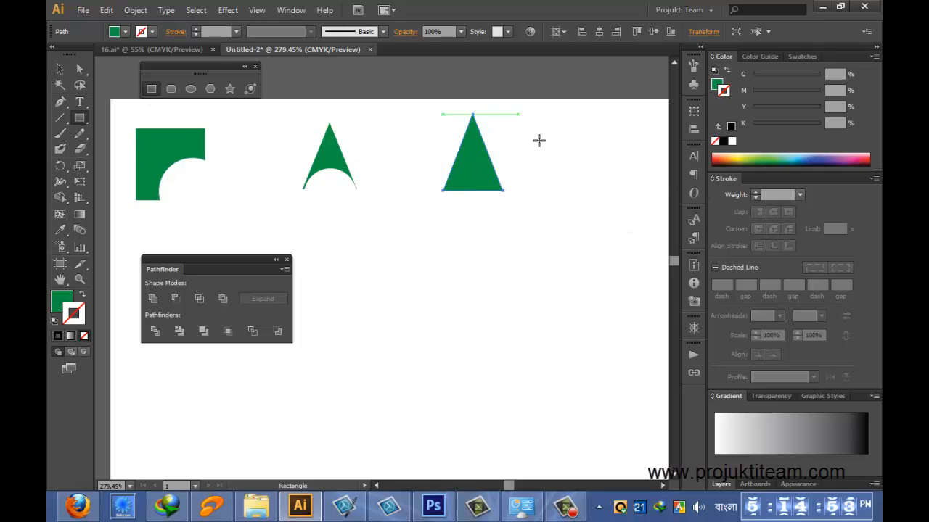
left_click_drag(518, 114, 589, 192)
left_click(59, 69)
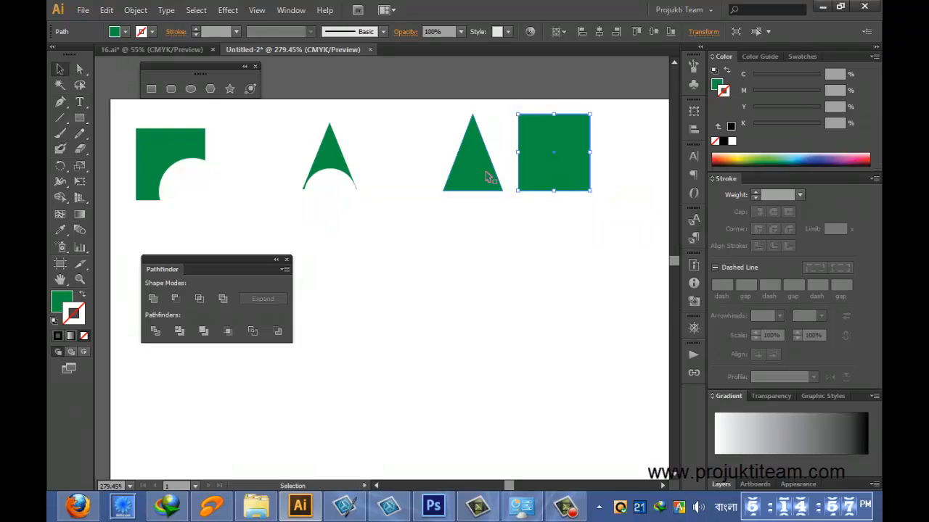
left_click_drag(489, 177, 567, 175)
Step: Try to subtract the overlapping rectangle and triangle from each other with Minus Front
left_click_drag(480, 108, 613, 204)
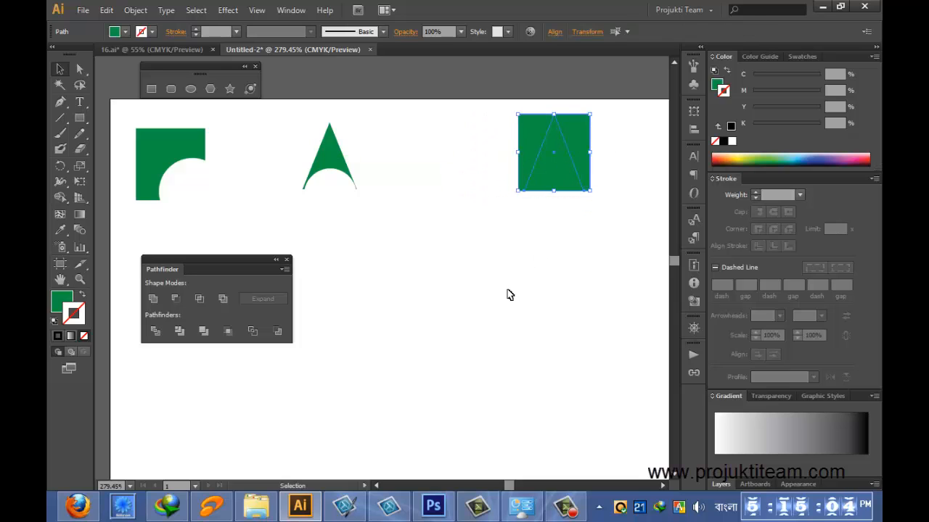
left_click(177, 295)
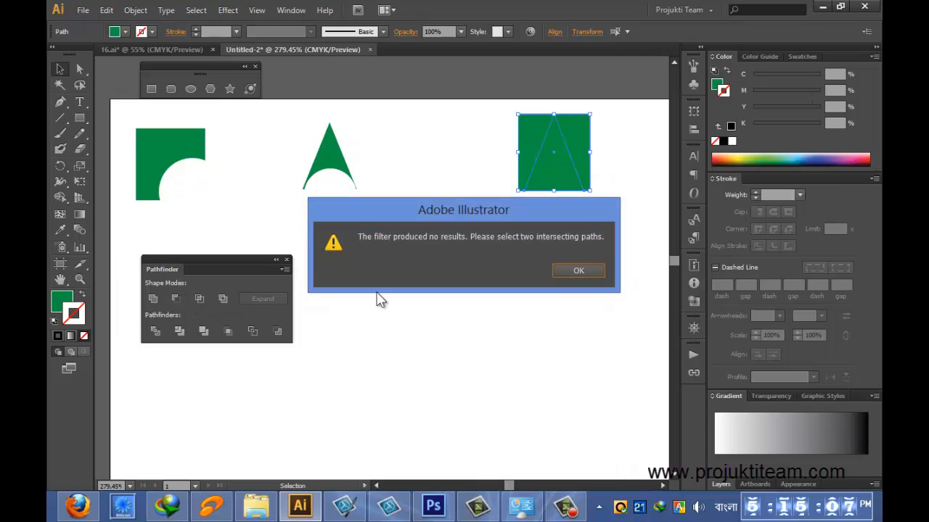
left_click(579, 269)
left_click(490, 153)
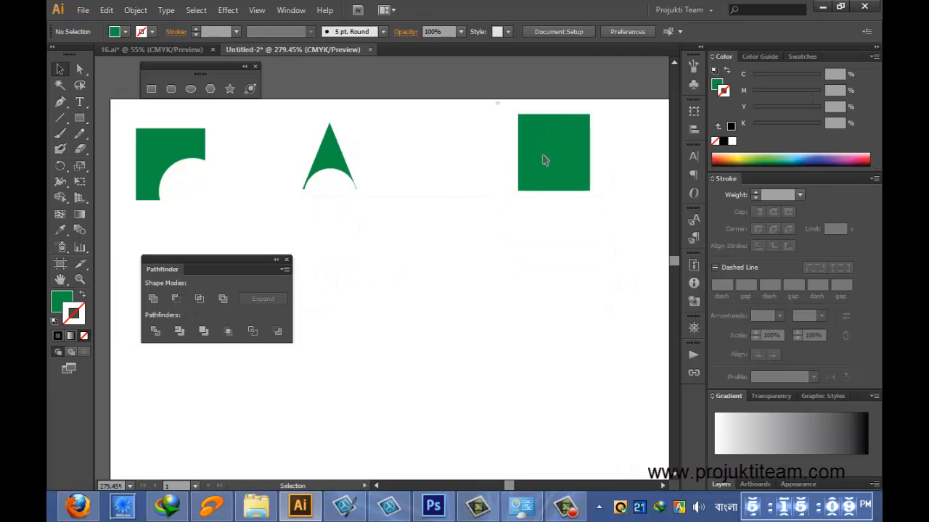
left_click_drag(497, 102, 609, 222)
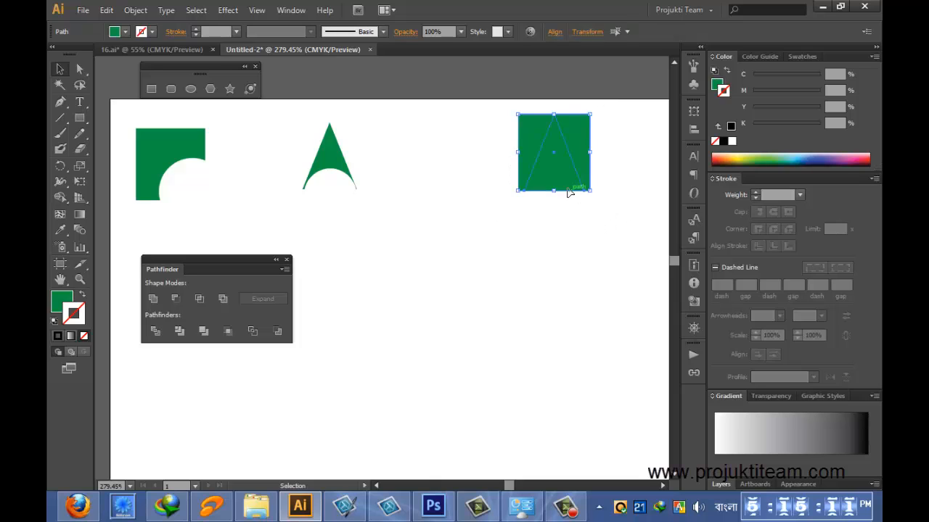
left_click(565, 227)
Step: Send the rectangle to the back, behind the triangle
left_click(586, 165)
right_click(587, 166)
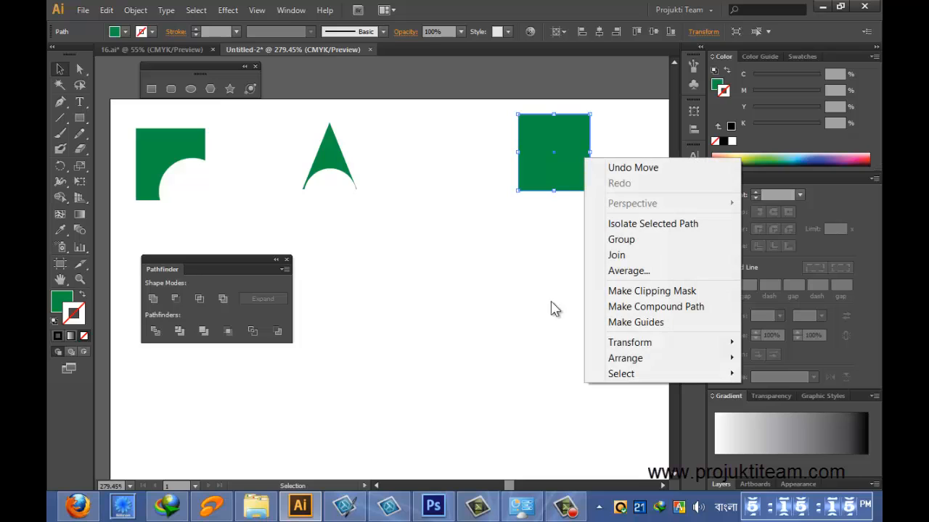
mouse_move(611, 358)
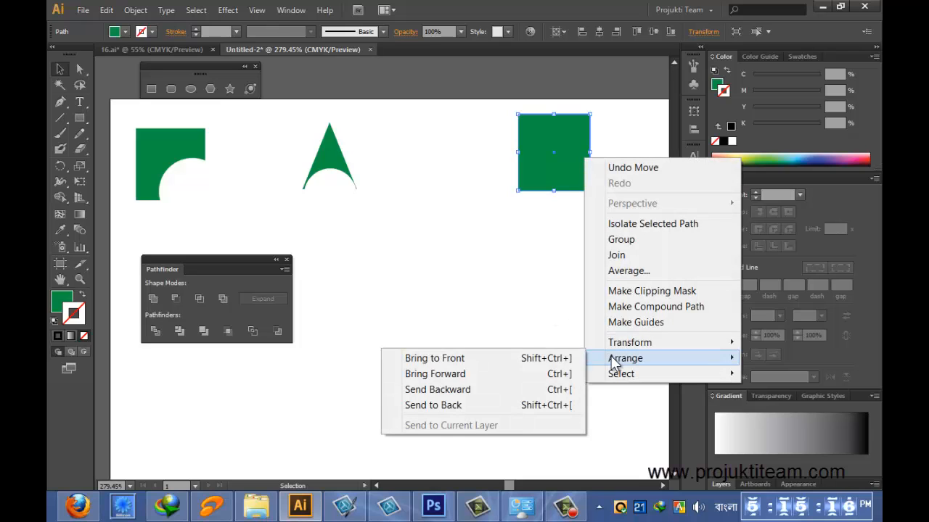
left_click(455, 404)
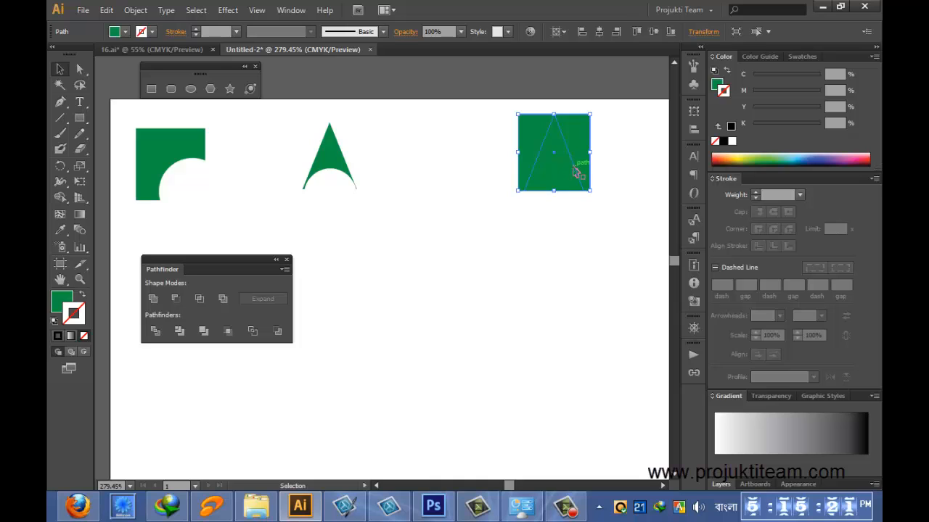
Step: Select the rectangle and triangle together and subtract the triangle from the rectangle with Minus Front
left_click_drag(486, 107, 621, 218)
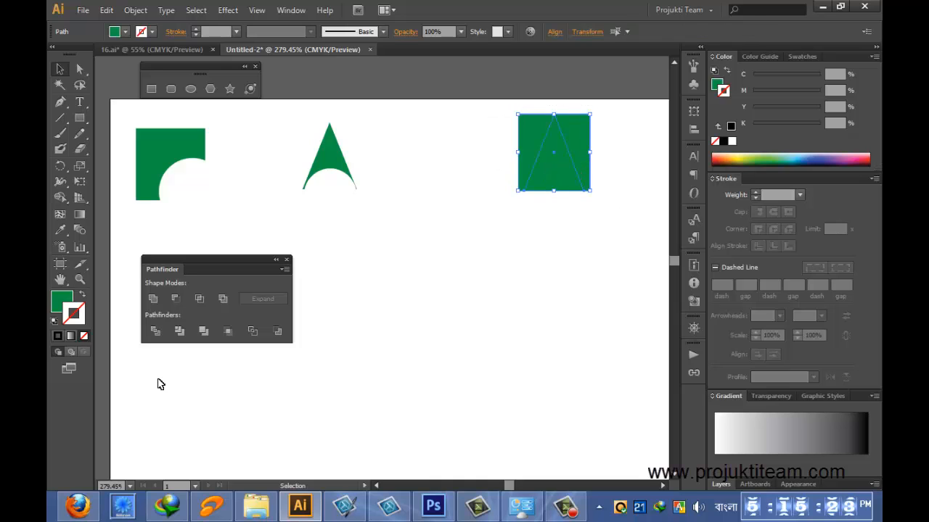
left_click(174, 298)
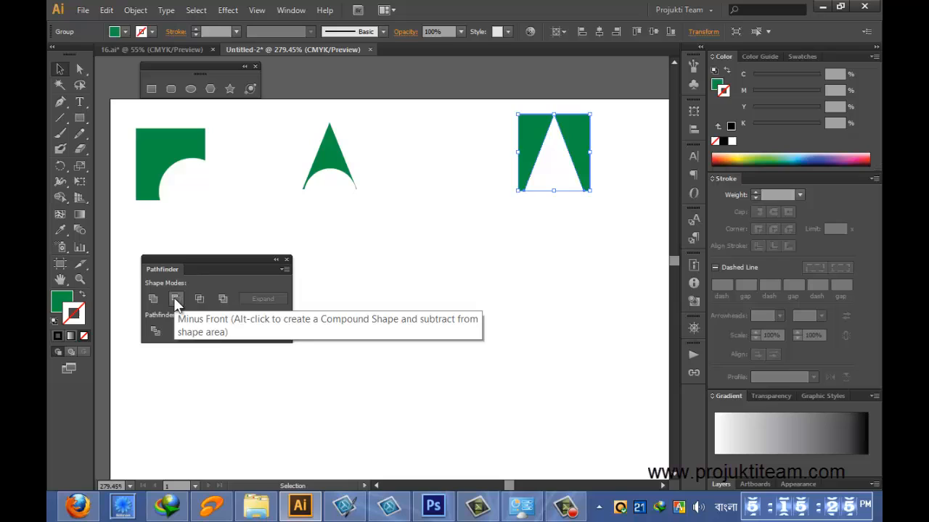
left_click(545, 247)
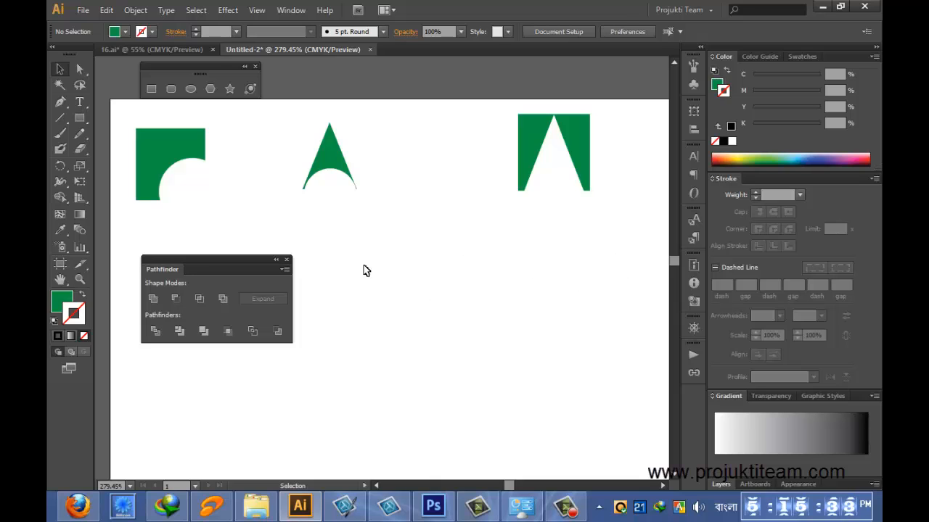
Step: Draw a circle below the arrowhead shape and place a copy of it slightly lower, overlapping the original
left_click(190, 89)
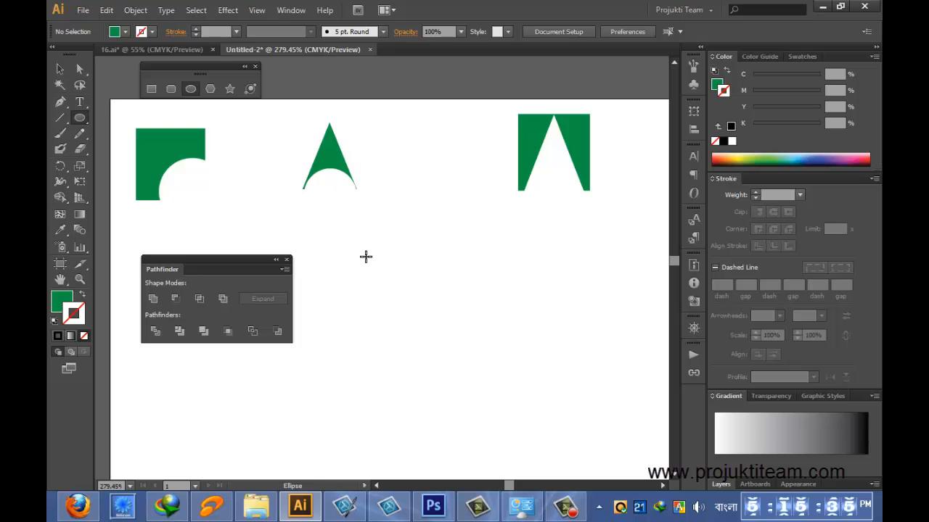
left_click_drag(356, 251, 413, 327)
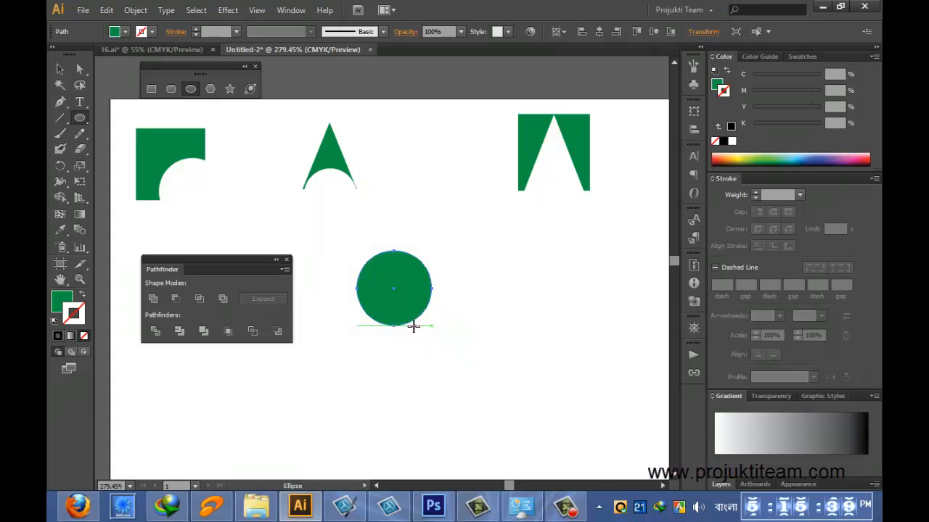
key("v")
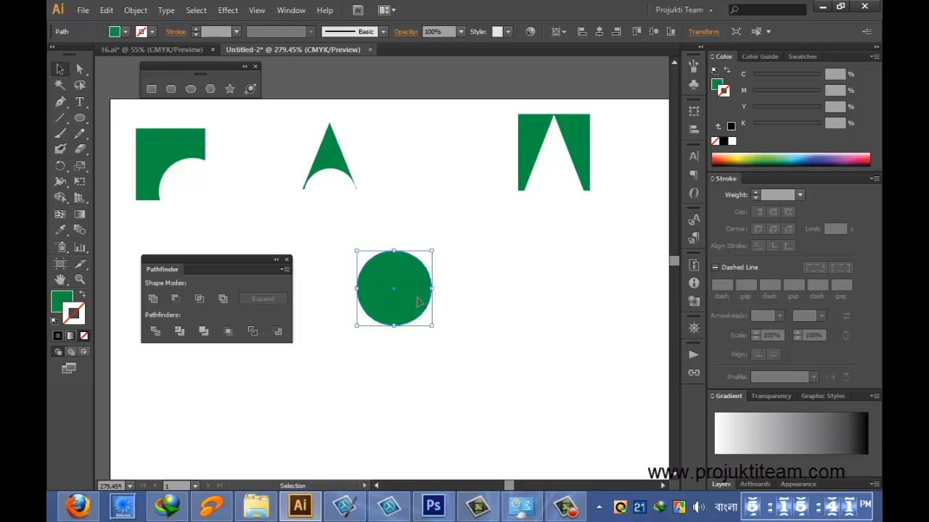
left_click_drag(411, 302, 412, 309)
left_click(496, 326)
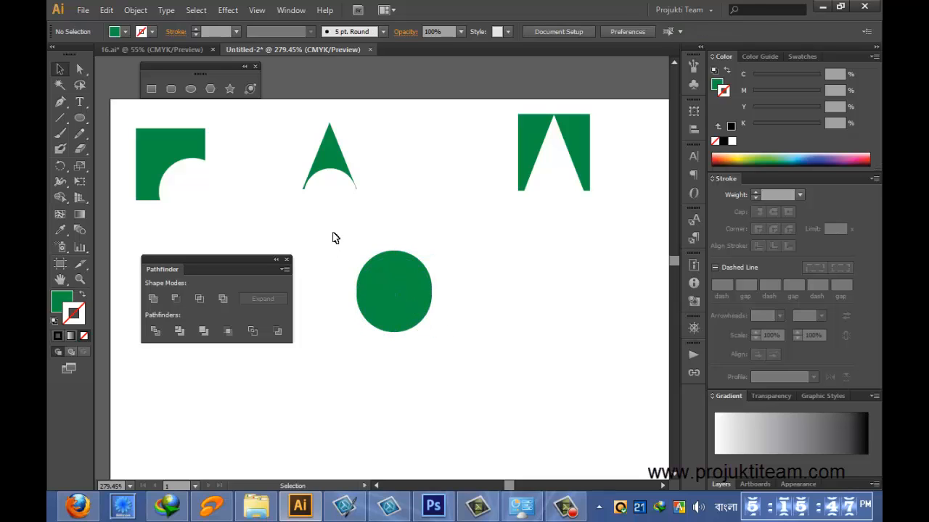
Step: Subtract the lower circle from the upper one with Minus Front to leave a thin crescent
left_click_drag(334, 235, 415, 323)
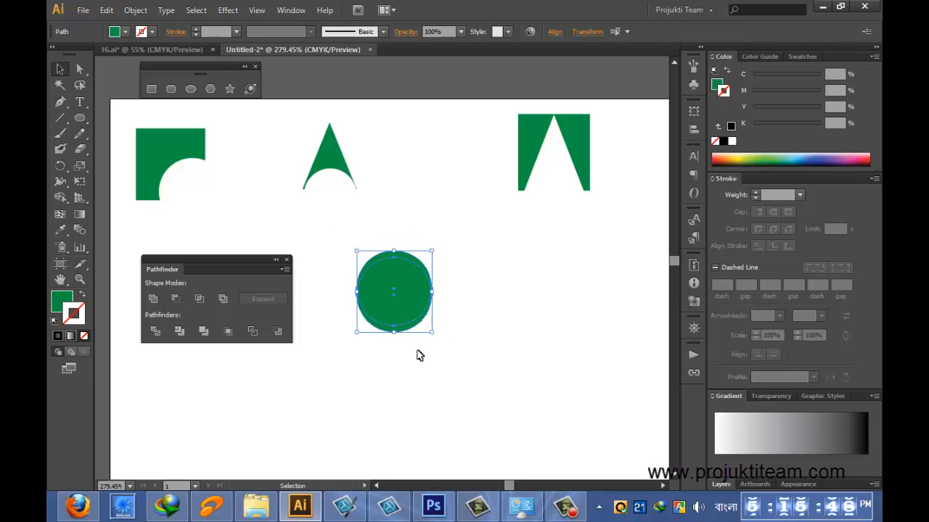
left_click(176, 300)
left_click(451, 353)
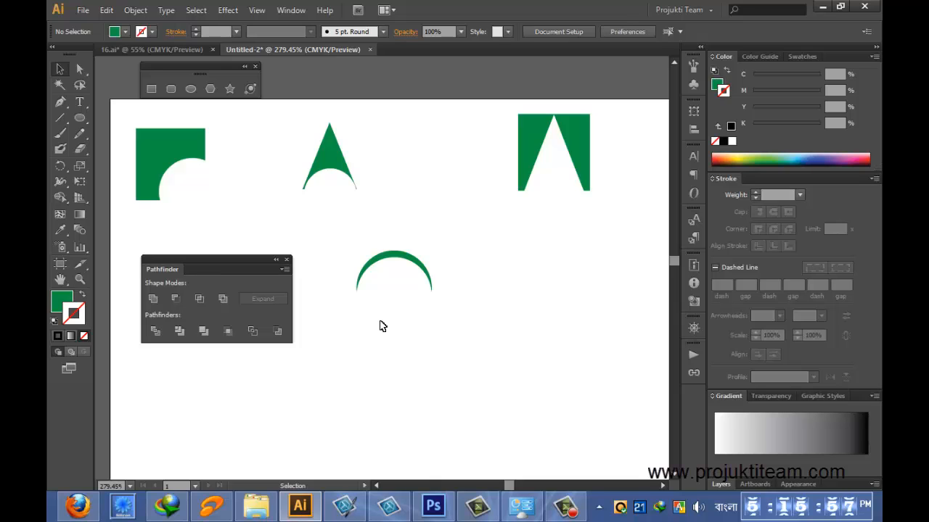
Step: Rotate the crescent 90° counterclockwise so that it opens to the right
left_click_drag(344, 241, 459, 319)
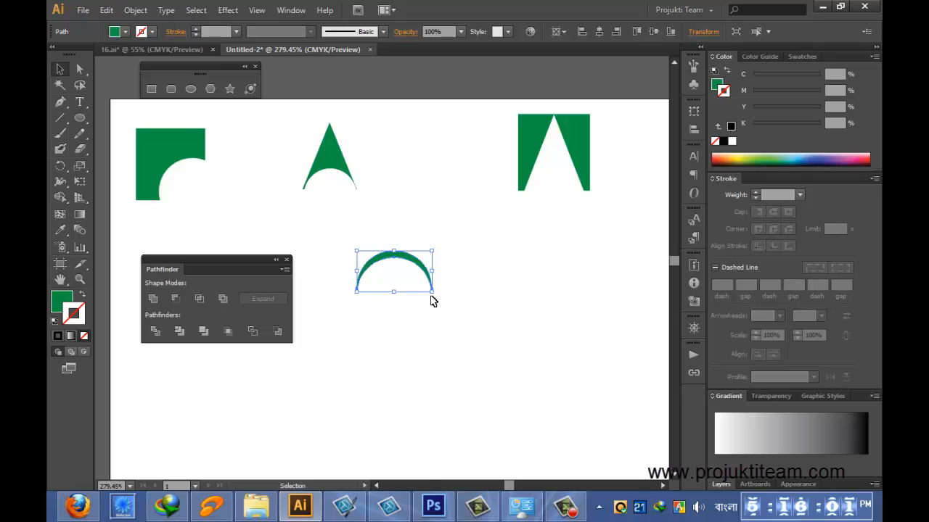
left_click_drag(435, 296, 432, 211)
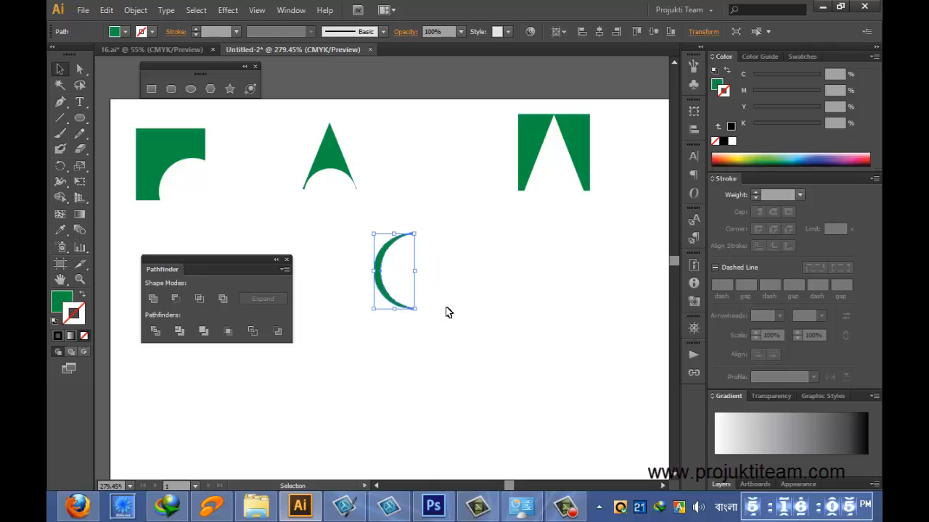
left_click(446, 312)
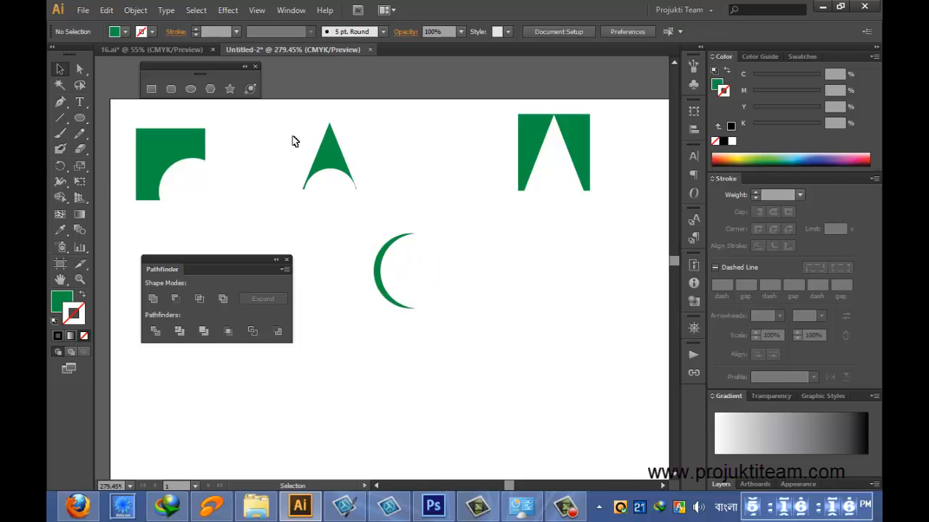
Step: Draw a larger circle below the rectangle with the triangular cutout, and add a spiral from the circle's centre out to its edge
left_click(192, 89)
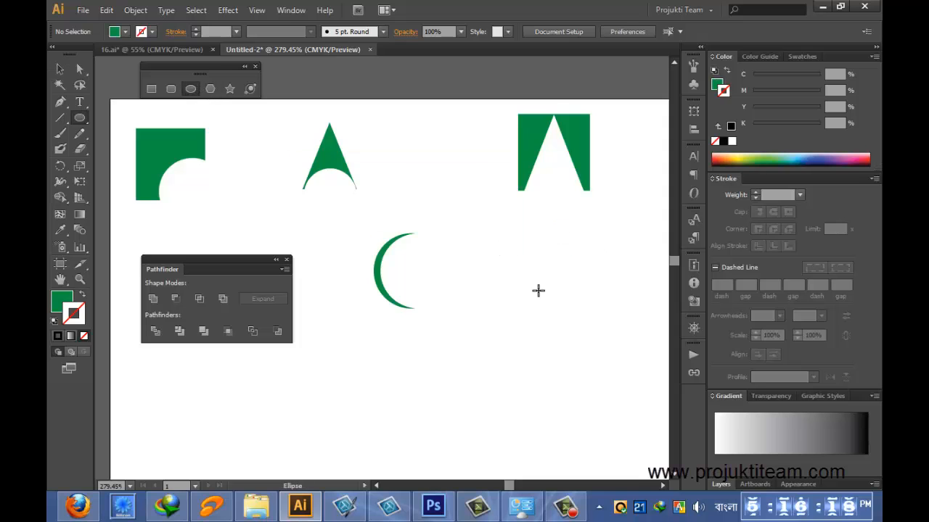
left_click_drag(506, 241, 584, 339)
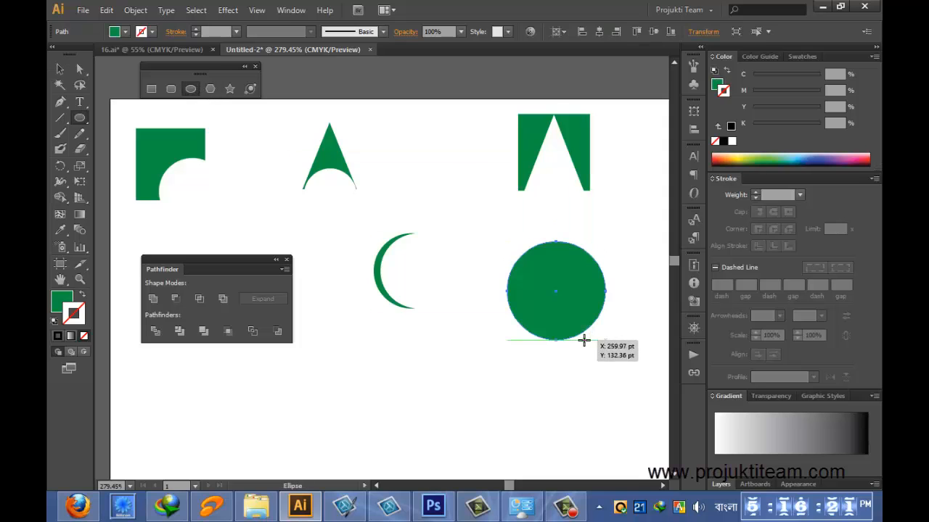
left_click(58, 118)
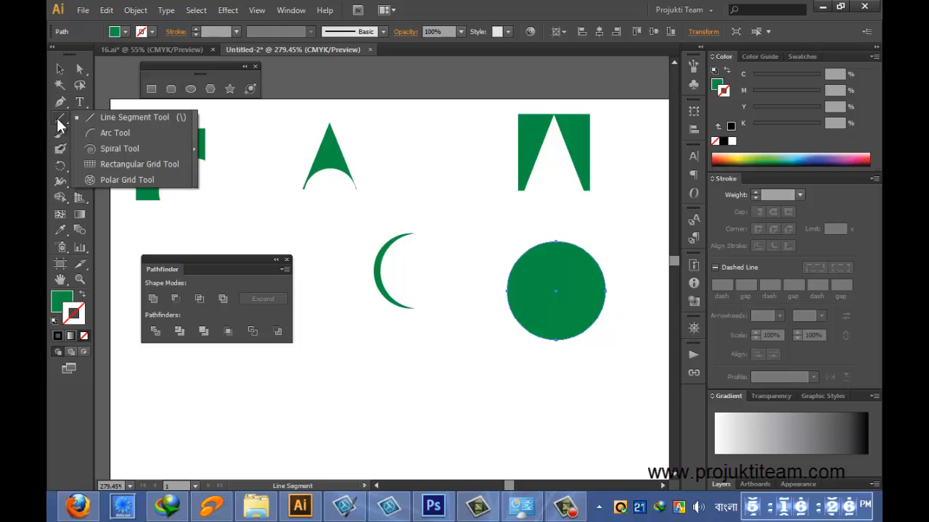
left_click(111, 149)
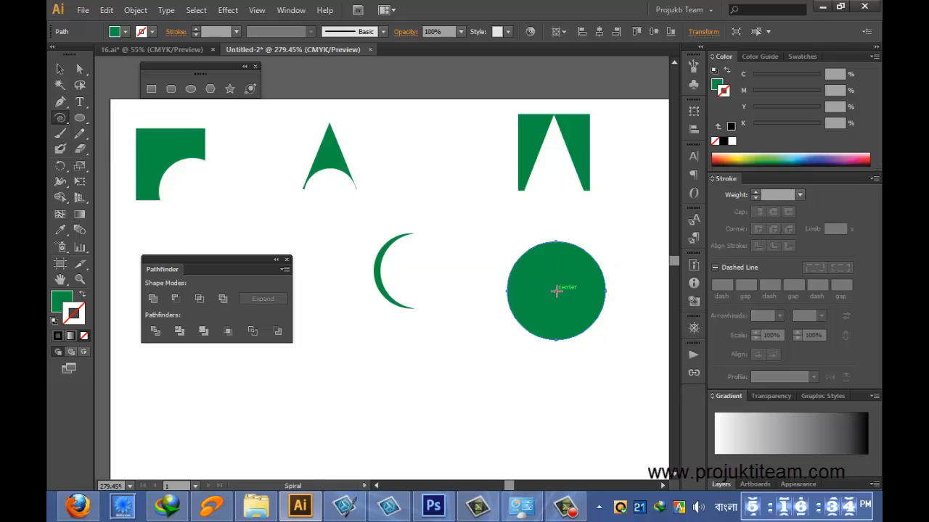
mouse_move(554, 290)
left_mouse_down()
mouse_move(597, 318)
mouse_move(594, 271)
mouse_move(576, 255)
mouse_move(542, 251)
mouse_move(575, 240)
left_mouse_up()
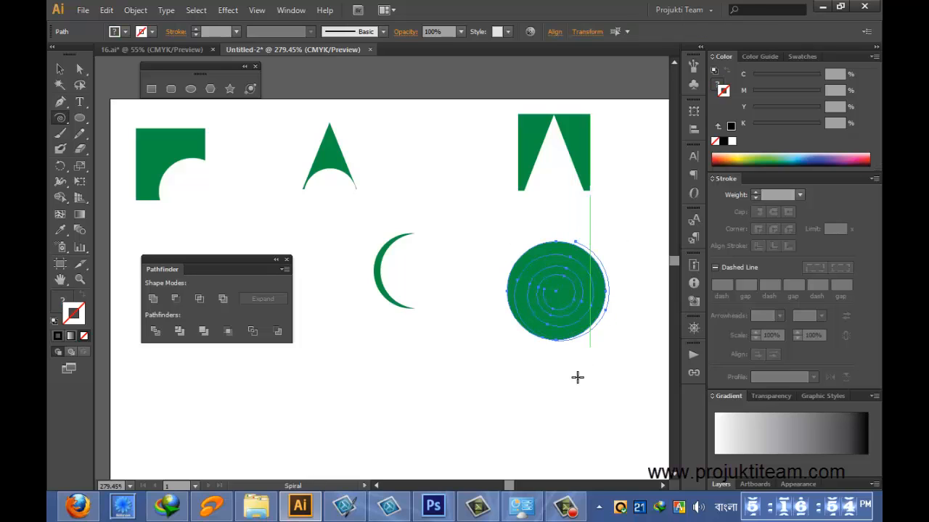
Step: Try to cut the spiral out of the circle with Minus Front, and undo the operation
left_click(173, 300)
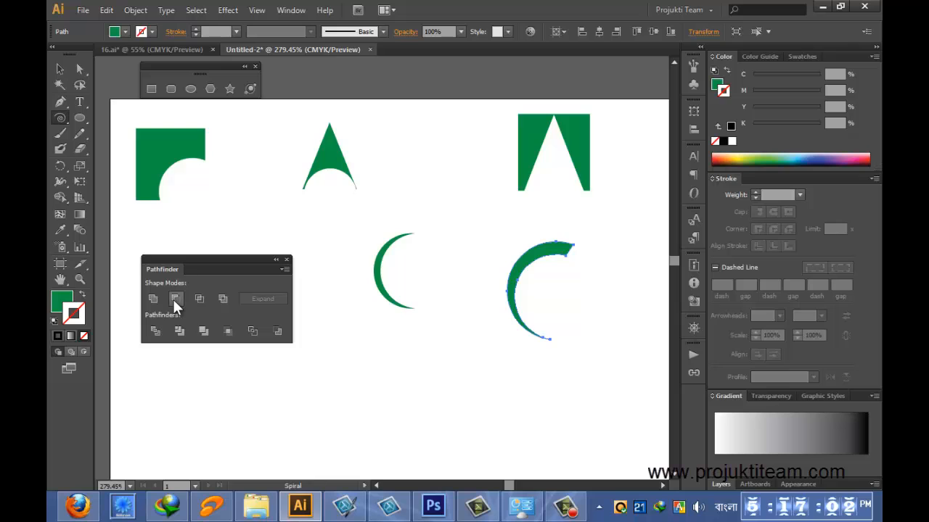
key("ctrl+z")
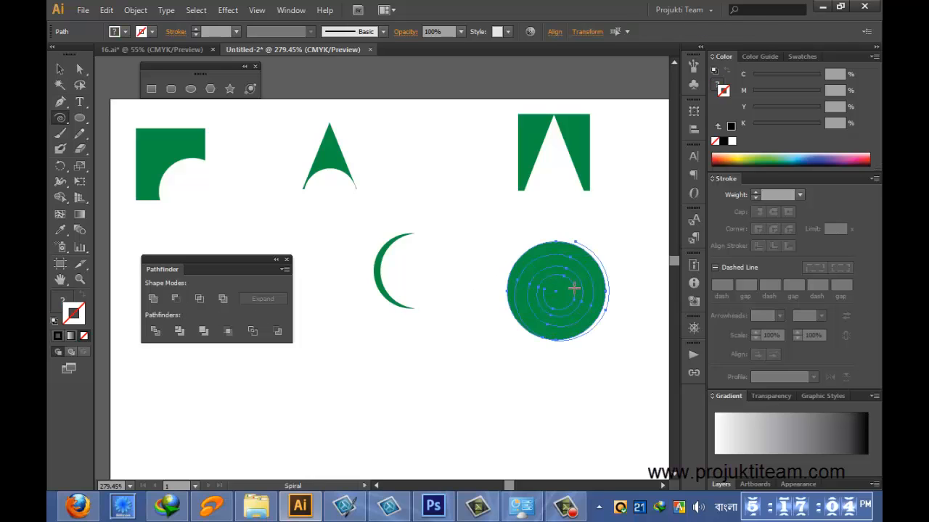
Step: Select only the spiral over the circle and give it a white stroke
left_click(58, 68)
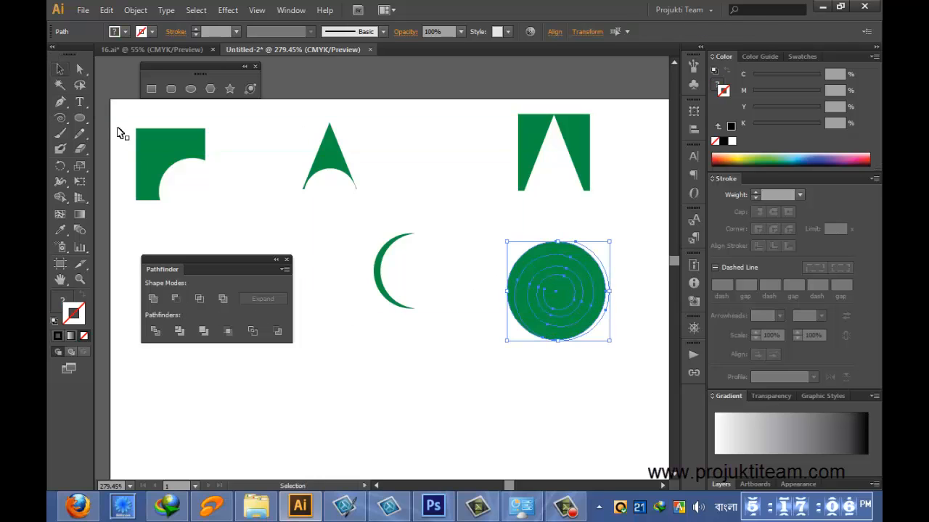
left_click(595, 399)
left_click(595, 312)
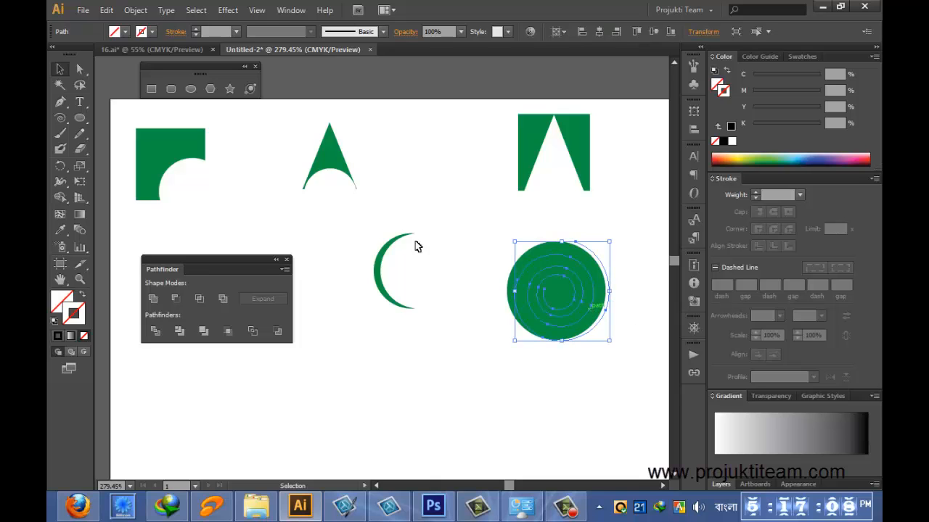
left_click(153, 34)
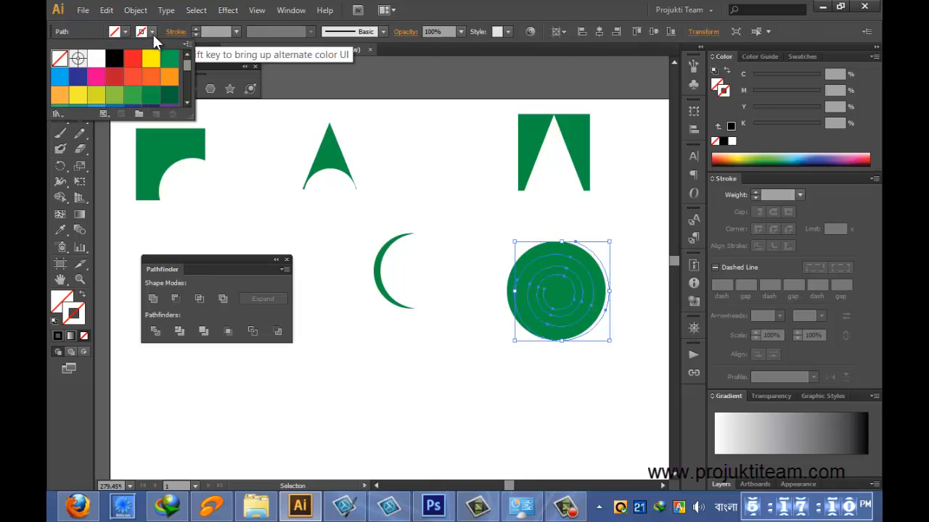
left_click(96, 58)
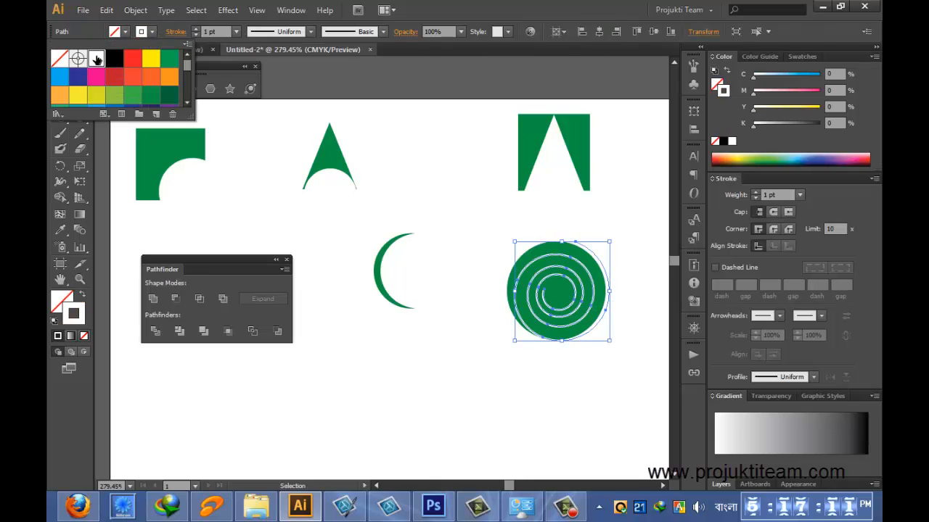
Step: Set the white spiral's stroke weight to 4 pt after trying 6 pt, and deselect it
left_click(236, 32)
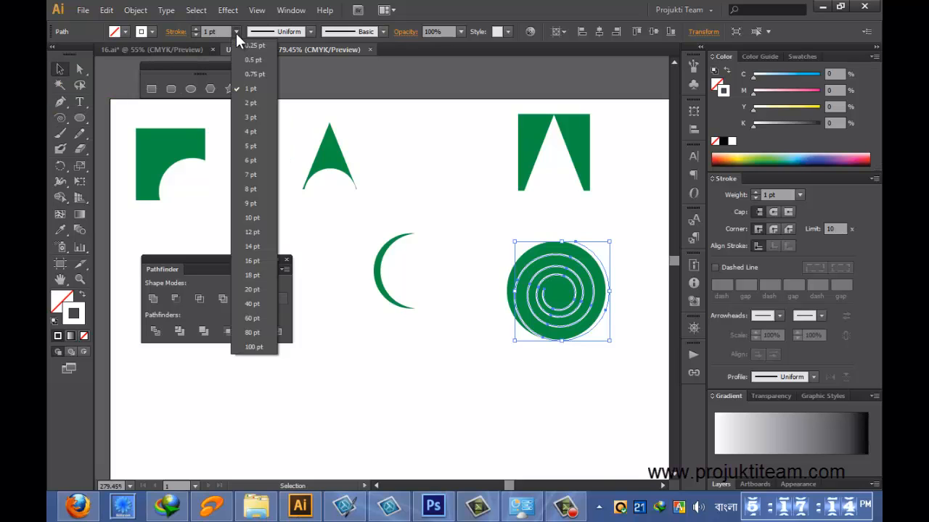
left_click(247, 159)
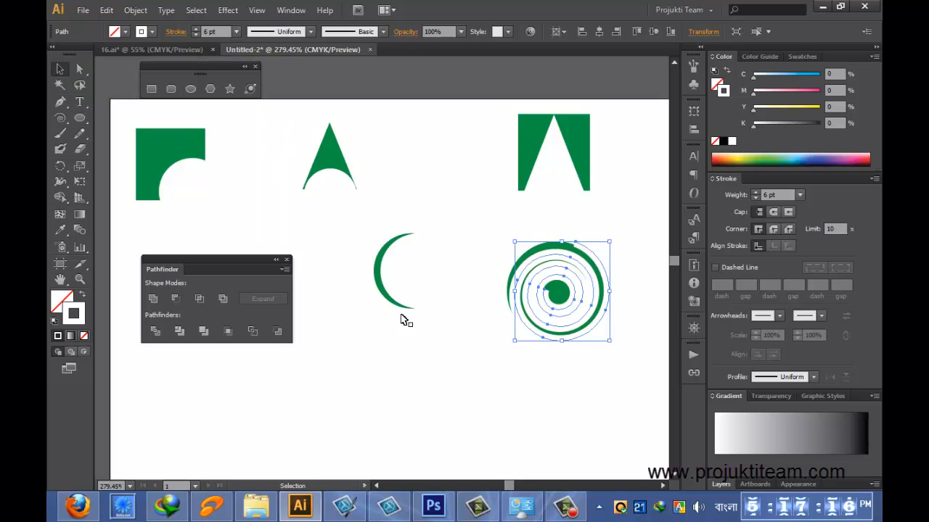
left_click(236, 31)
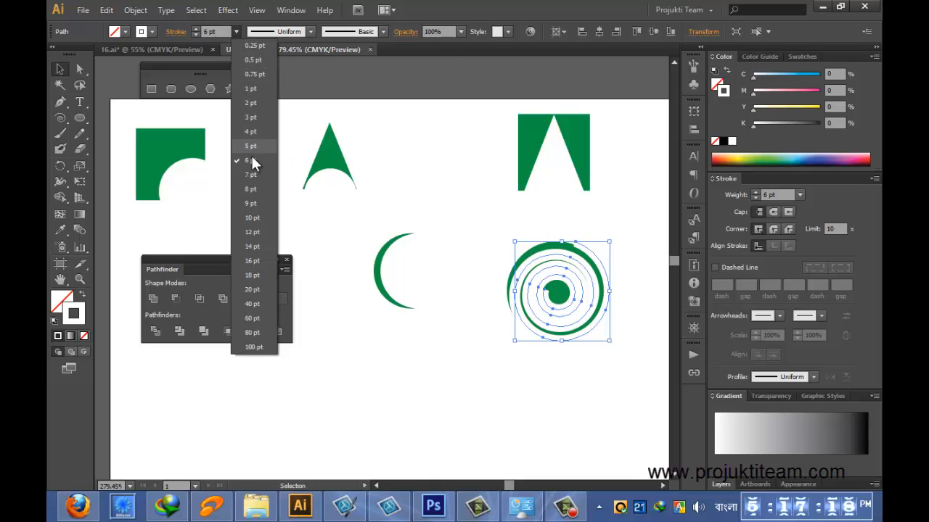
left_click(254, 131)
left_click(473, 381)
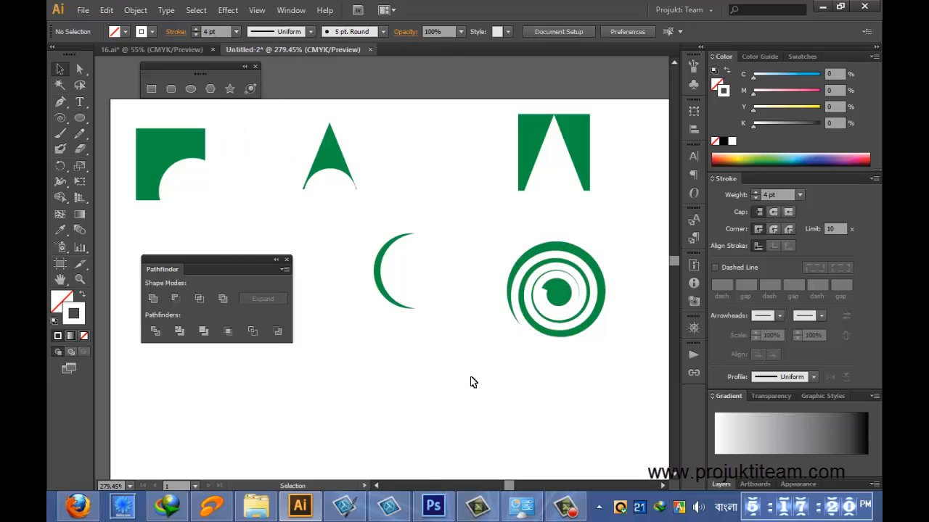
Step: Try Unite and Minus Front on the green circle and the white spiral, and undo the operation
left_click_drag(476, 210, 608, 336)
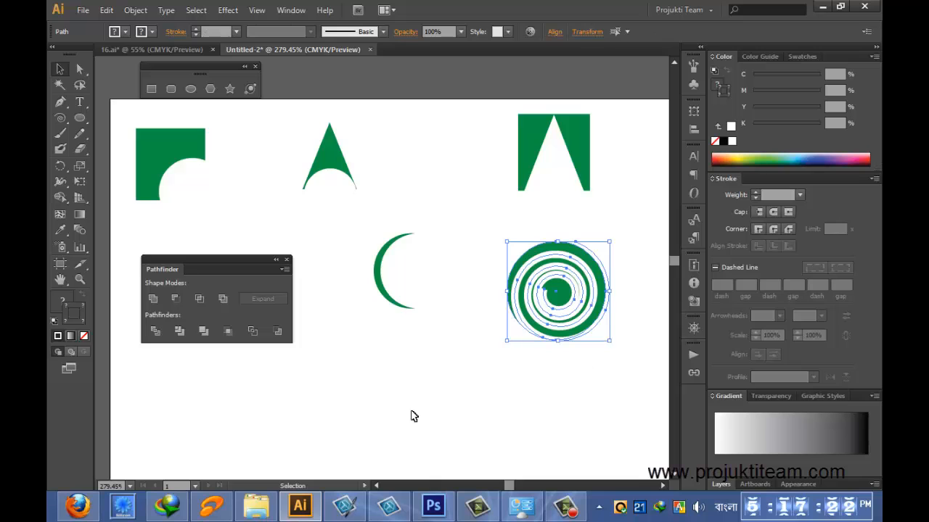
left_click(152, 298)
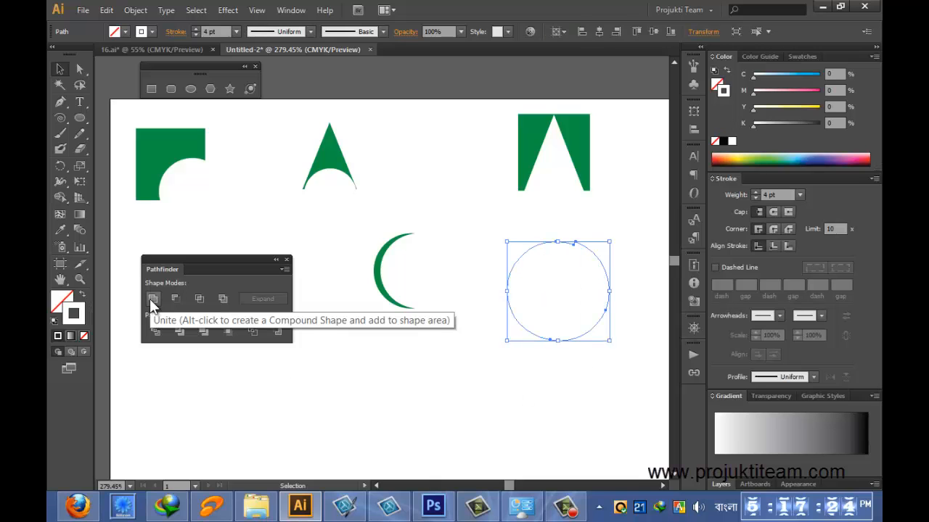
left_click(181, 300)
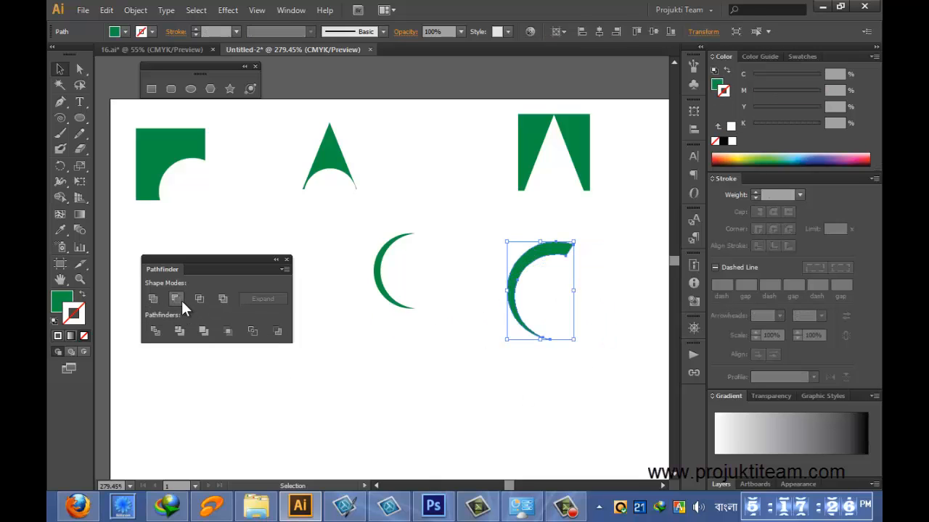
left_click(483, 375)
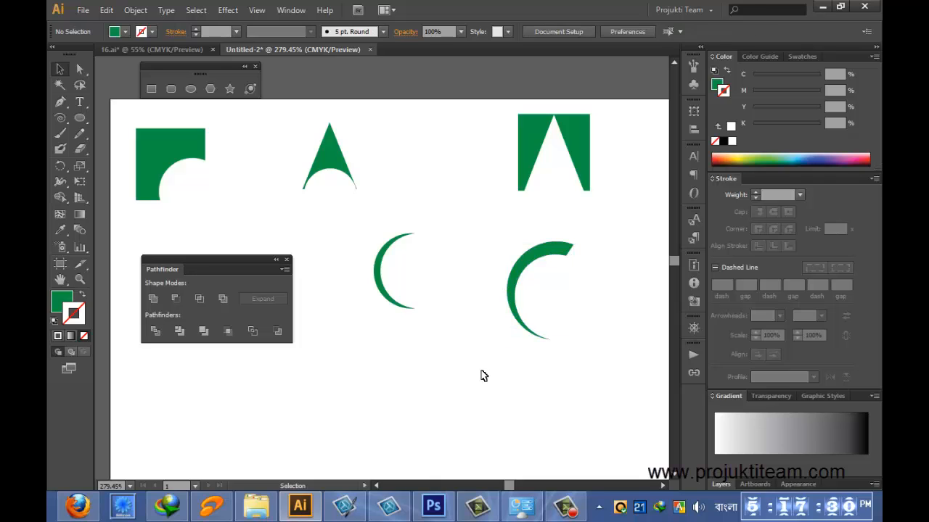
key("ctrl+z")
key("ctrl+z")
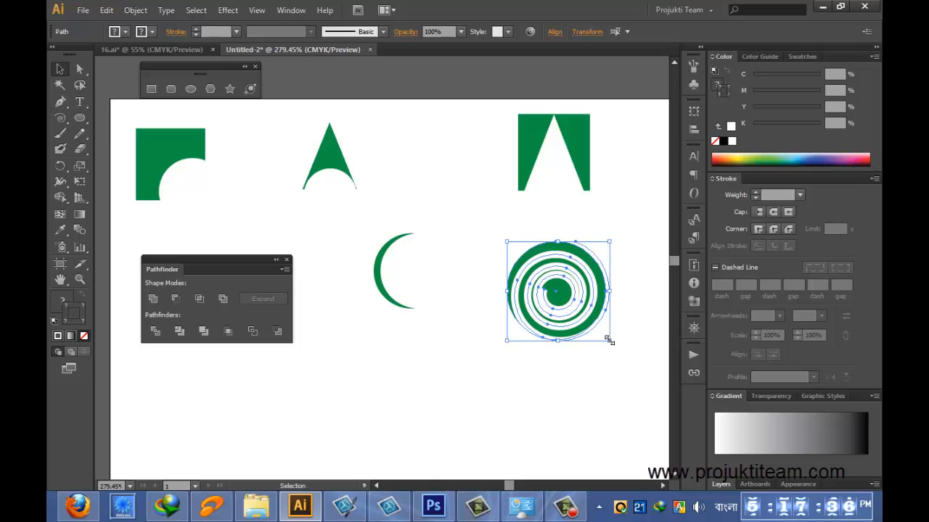
Step: Scale the circle and spiral down slightly, and resize only the spiral narrower so that it fits inside the circle's edge
mouse_move(609, 341)
left_mouse_down()
mouse_move(613, 318)
mouse_move(597, 332)
left_mouse_up()
left_click(599, 371)
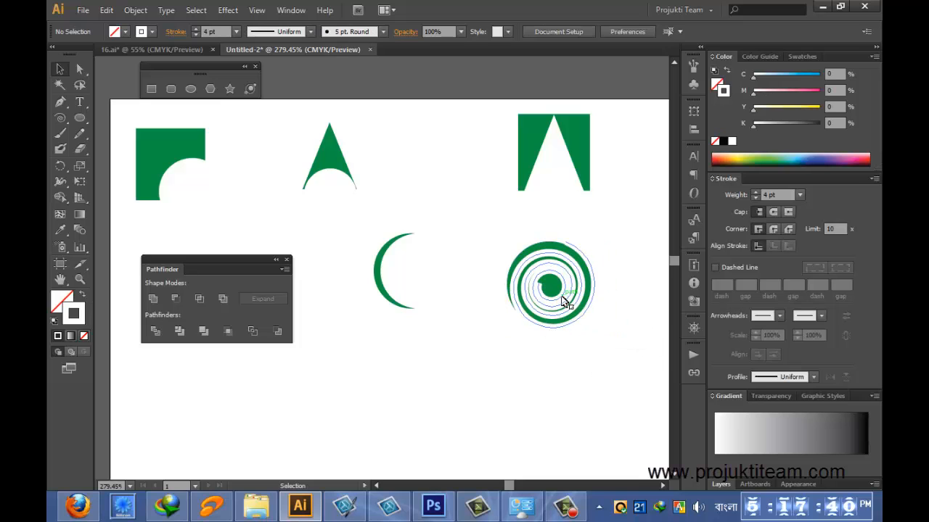
left_click(565, 302)
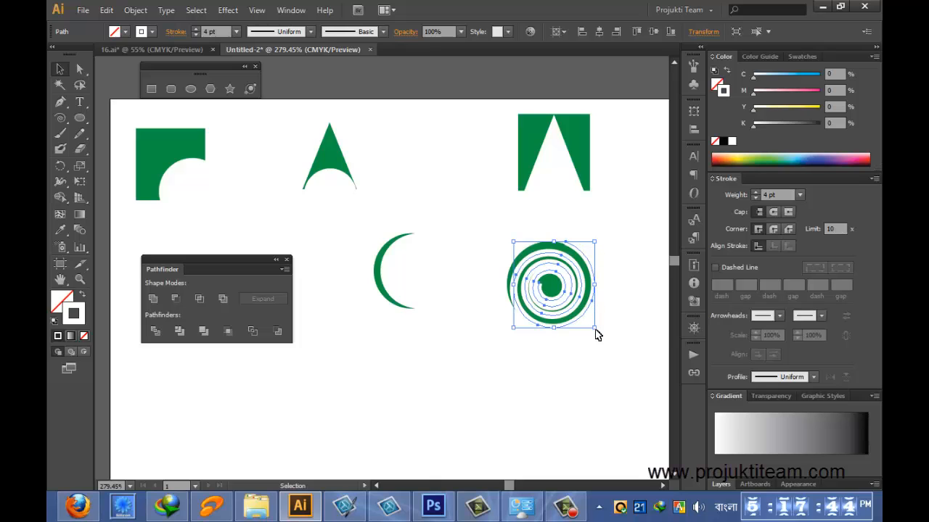
left_click_drag(596, 334, 580, 322)
left_click(587, 376)
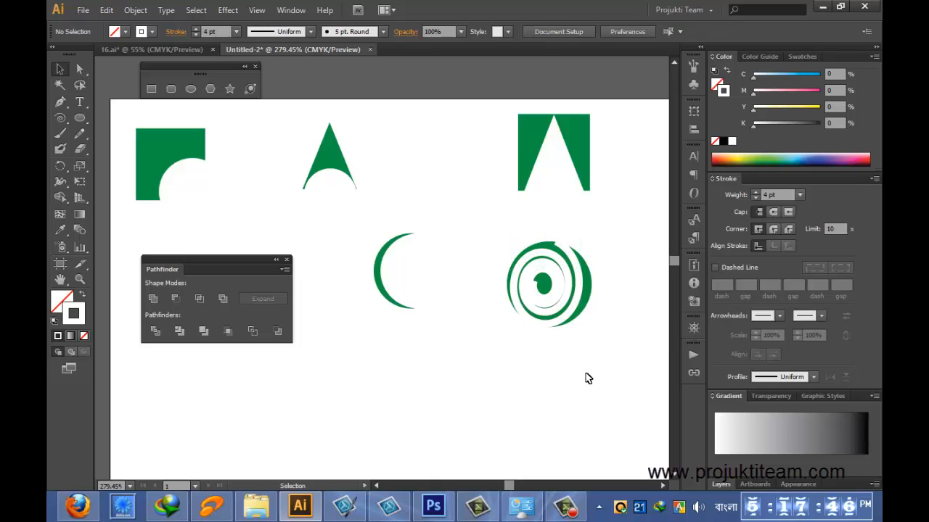
Step: Cut the spiral out of the circle with Minus Front to leave a green ring of uneven thickness
left_click_drag(484, 223, 603, 329)
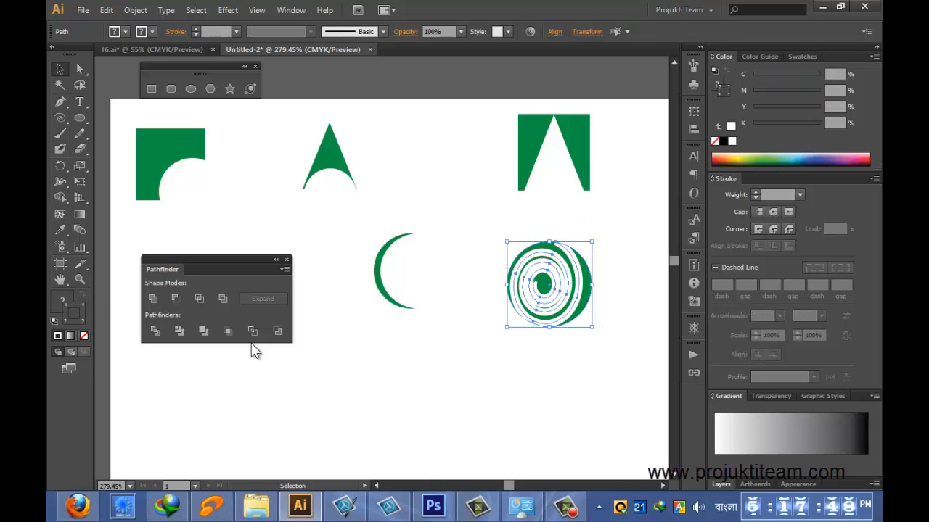
left_click(178, 298)
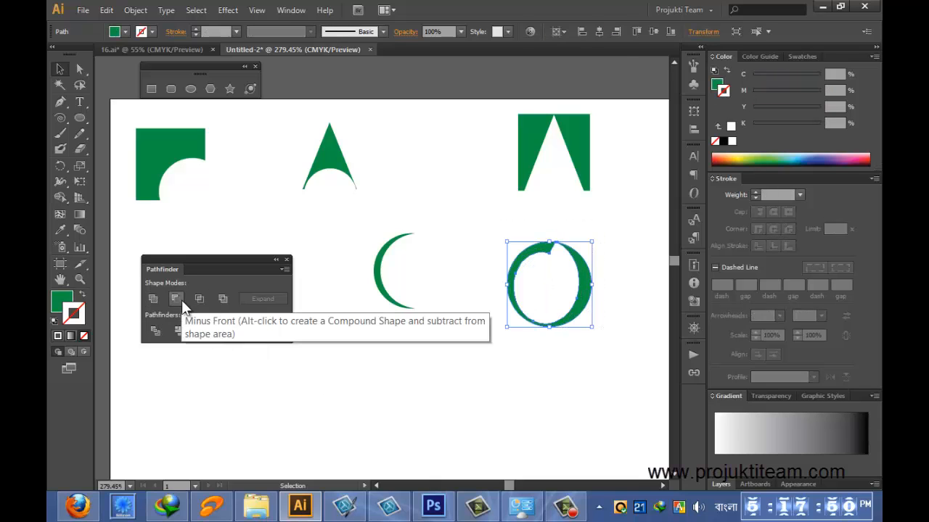
left_click(481, 373)
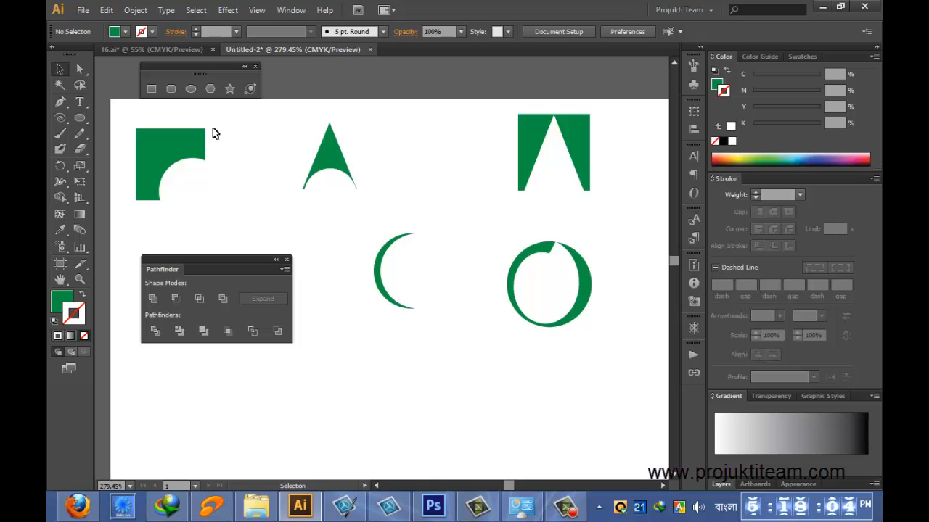
Step: Draw a narrow upright ellipse below the crescent and rotate it about 38.53° counterclockwise around its centre
left_click(190, 89)
left_click_drag(399, 367, 425, 454)
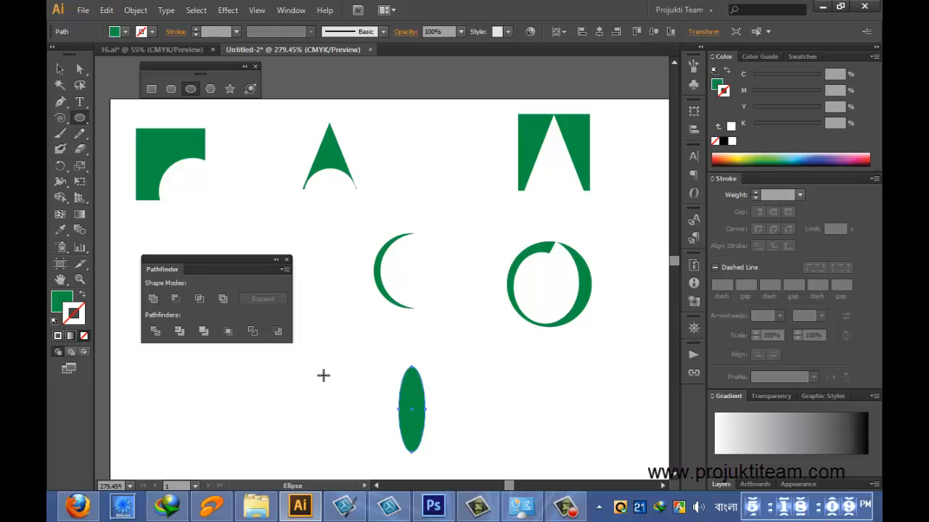
left_click(59, 167)
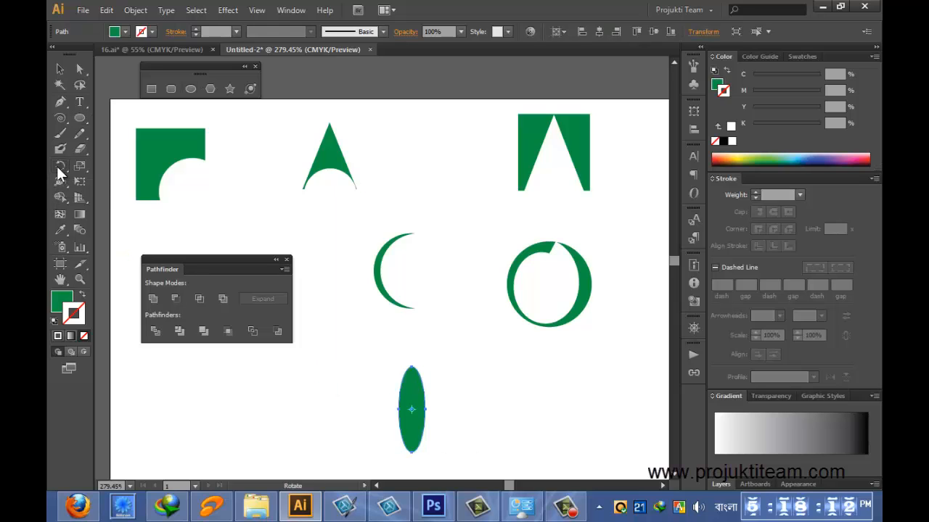
left_click_drag(412, 390, 398, 394)
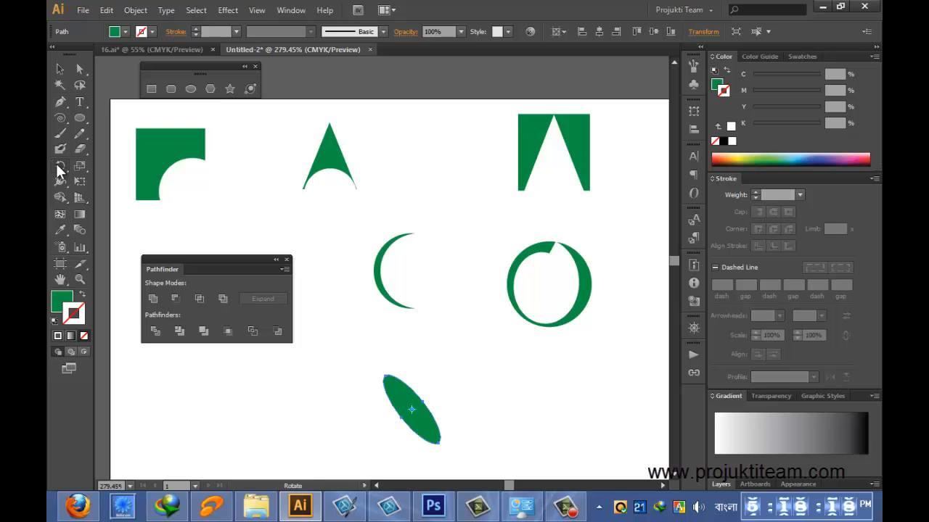
Step: Make a copy of the ellipse rotated by 38.53° and repeat the transformation three times to form a flower
double_click(58, 166)
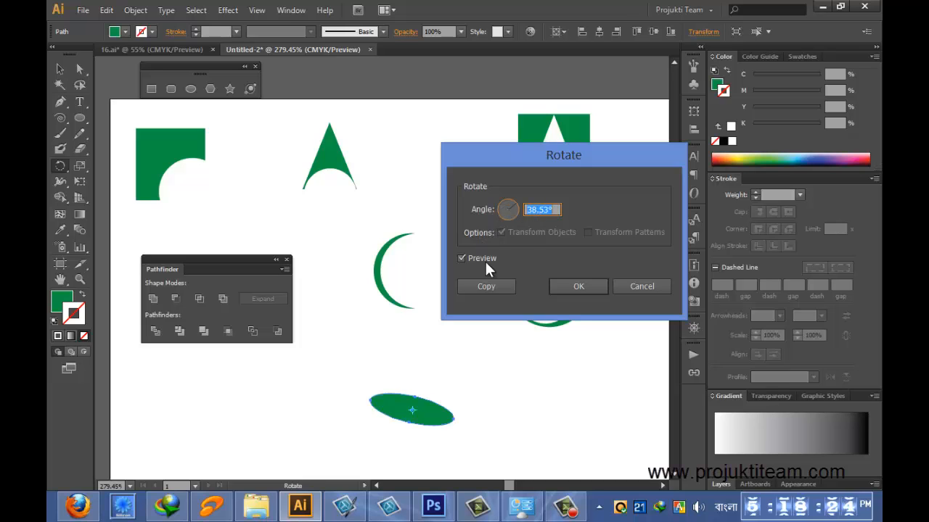
left_click(485, 287)
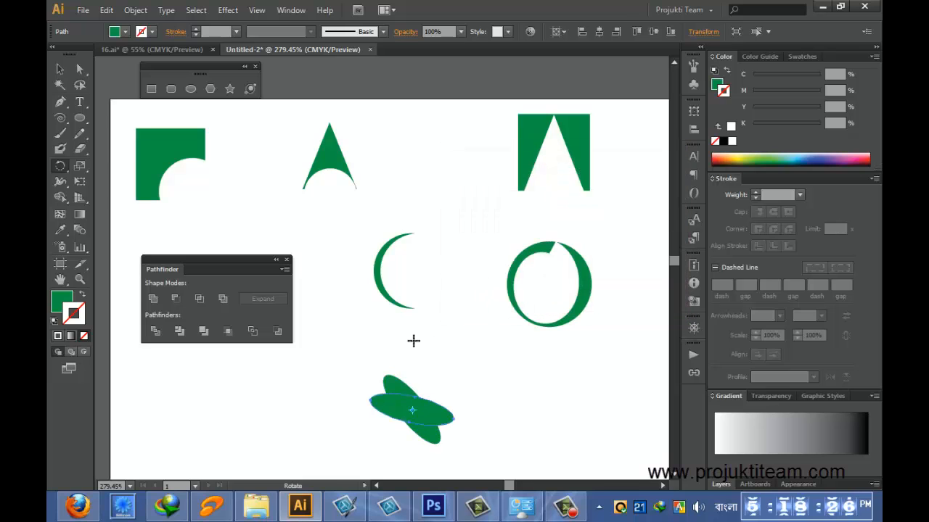
key("ctrl+d")
key("ctrl+d")
key("ctrl+d")
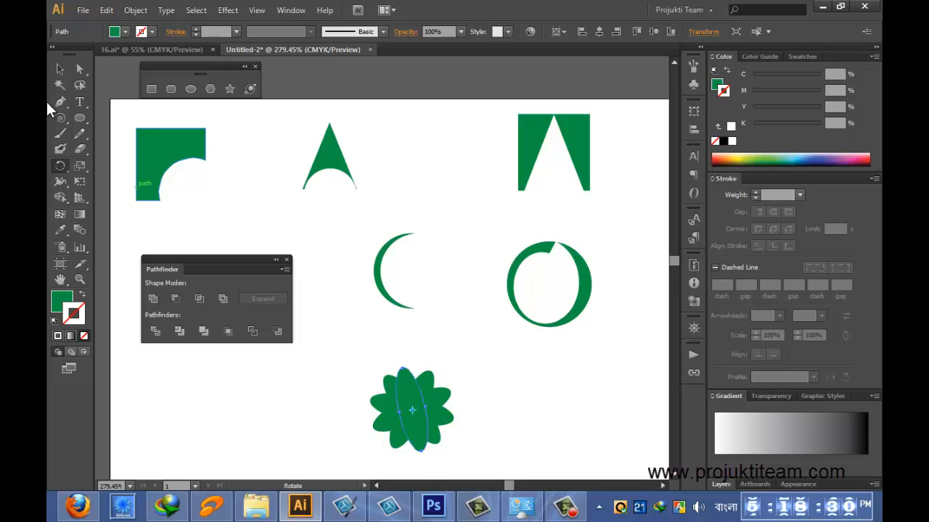
Step: Select all the flower's ellipses and apply the Exclude shape mode to knock out their overlaps
left_click(60, 67)
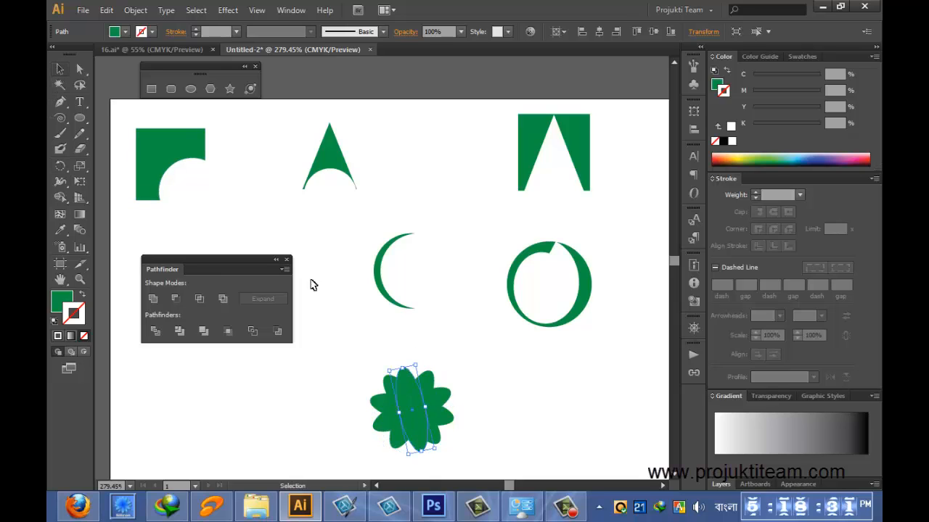
left_click(530, 391)
left_click_drag(345, 372, 473, 454)
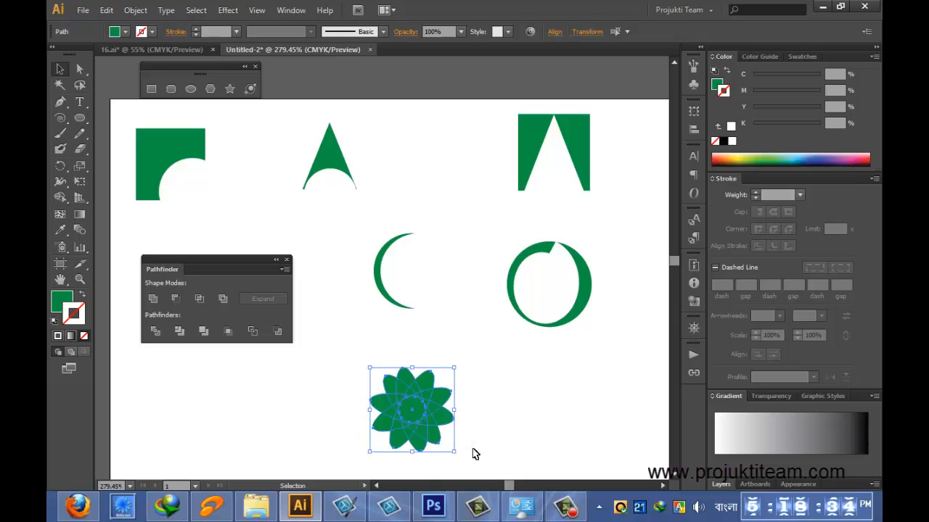
left_click(226, 295)
left_click(519, 425)
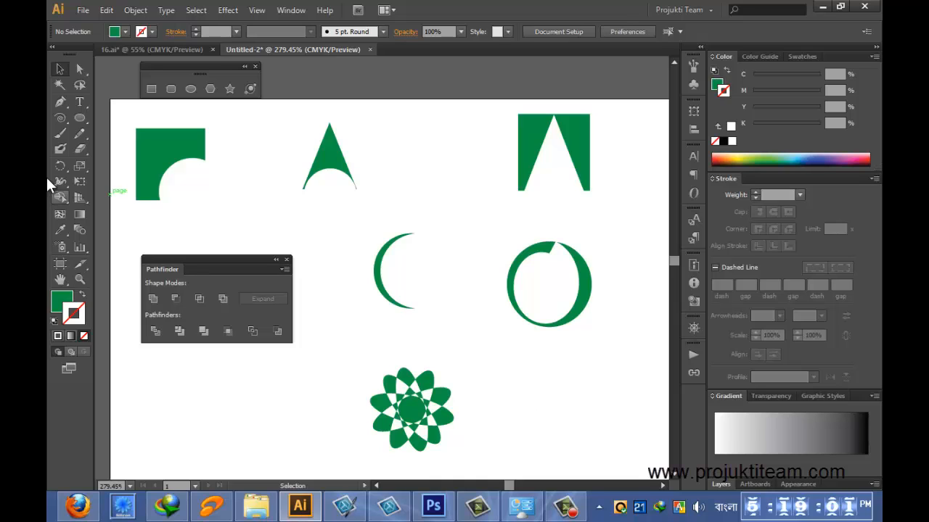
Step: Draw a small green square below the ring, copy it diagonally down to the right with an overlap, and repeat the copy twice
left_click(151, 87)
left_click_drag(554, 358, 584, 392)
left_click(59, 69)
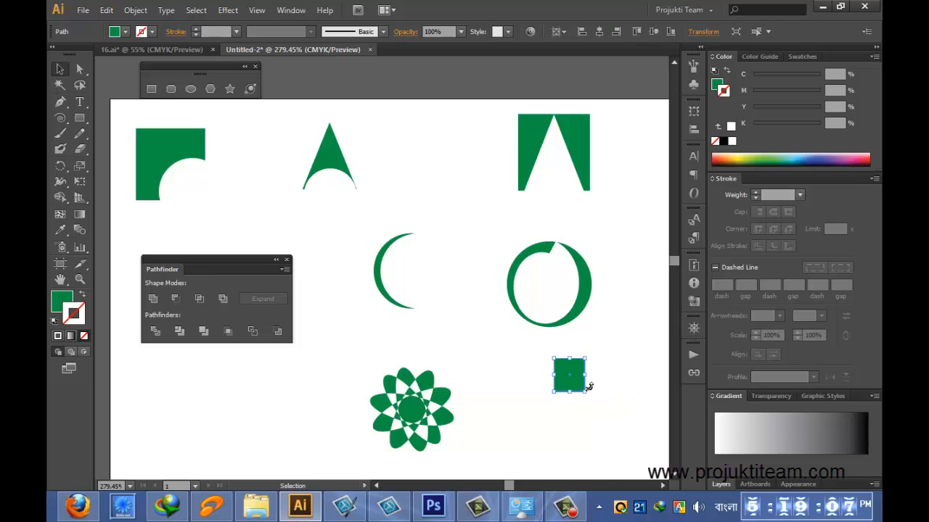
left_click_drag(582, 389, 591, 408)
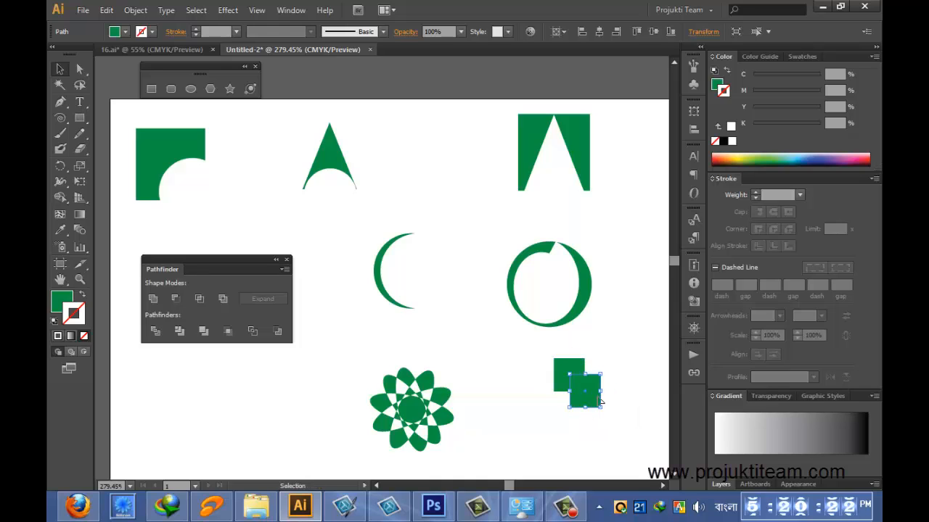
key("ctrl+d")
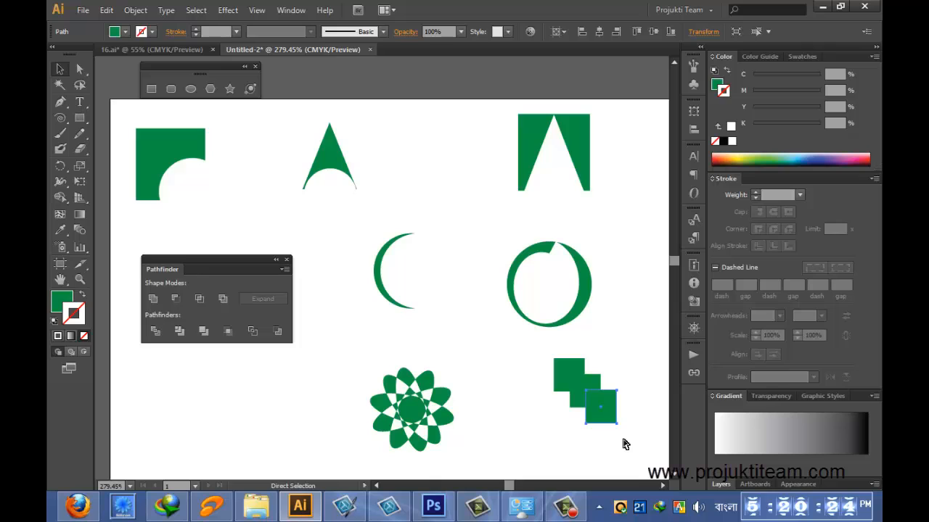
key("ctrl+d")
key("v")
Step: Select the four overlapping squares and apply the Exclude shape mode to create a diagonal checkered pattern
left_click_drag(527, 342, 648, 459)
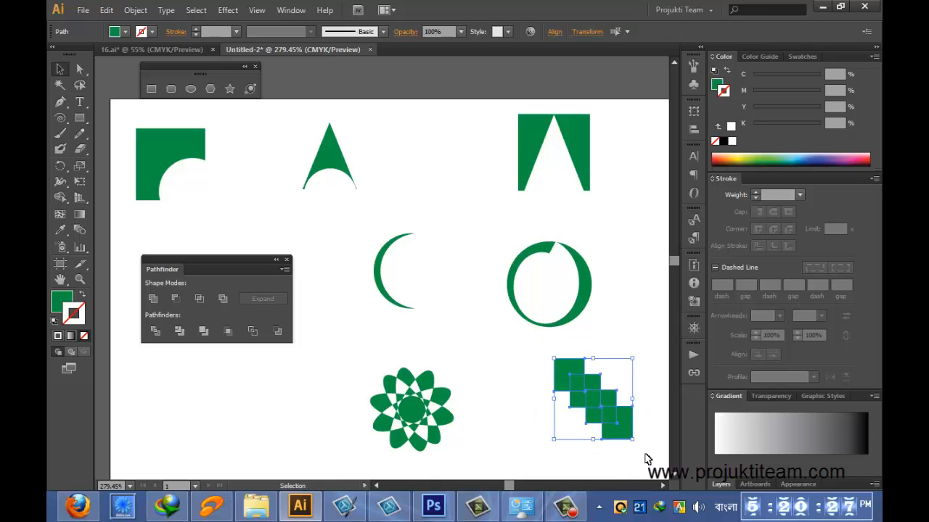
left_click(223, 299)
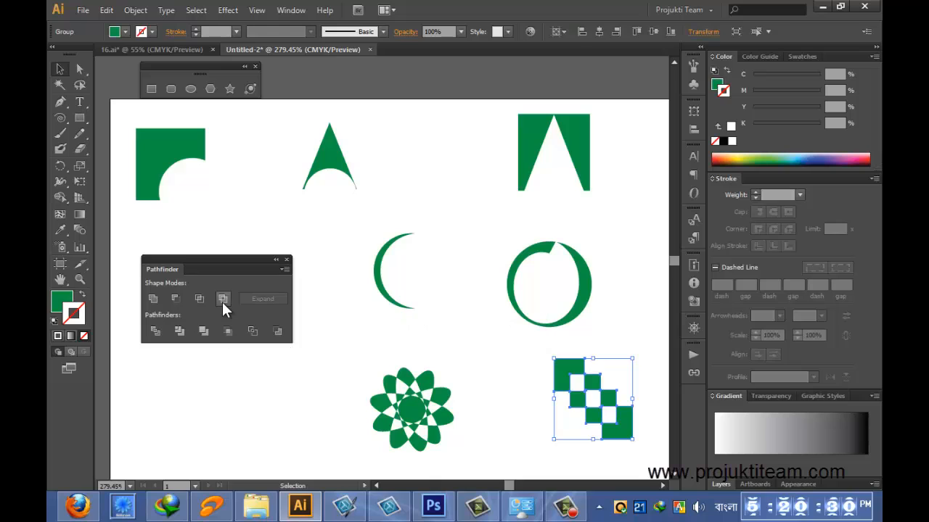
left_click(478, 345)
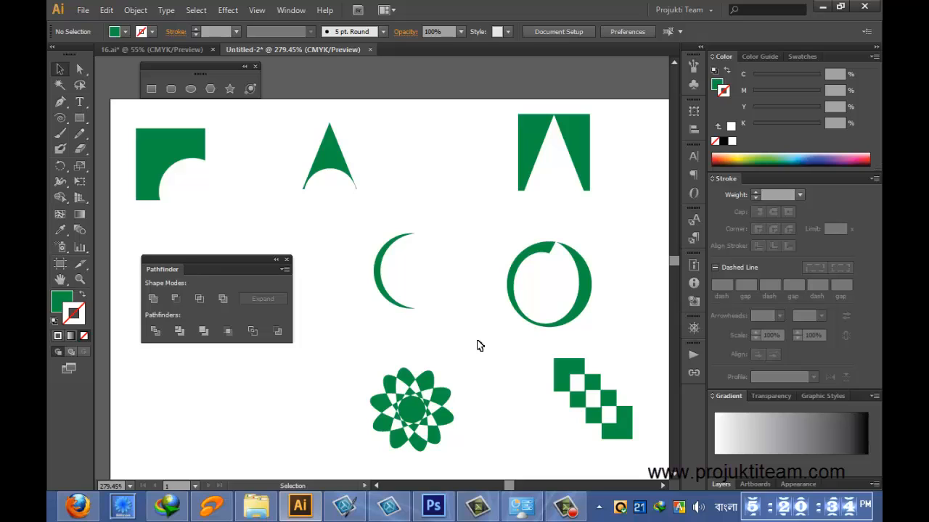
Step: Close the Pathfinder panel and switch to the 16.ai document with the reference shapes
left_click(287, 259)
left_click(179, 51)
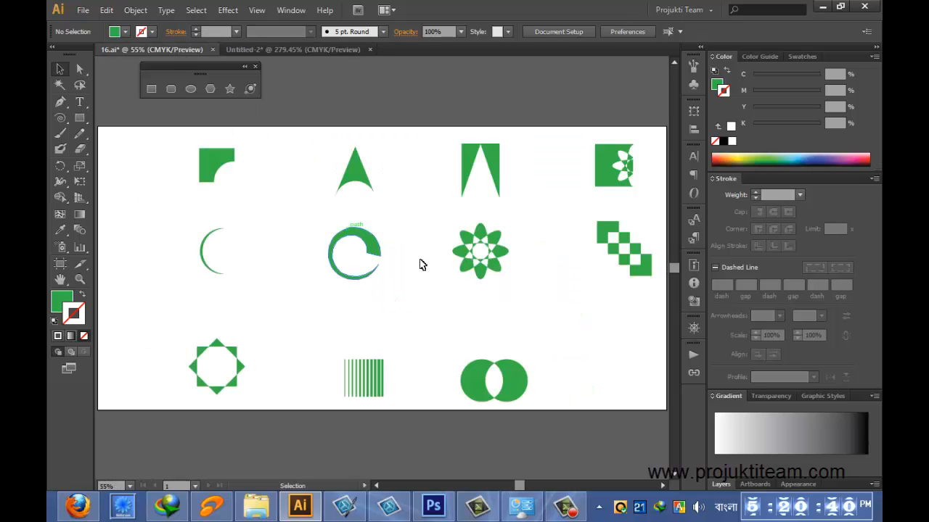